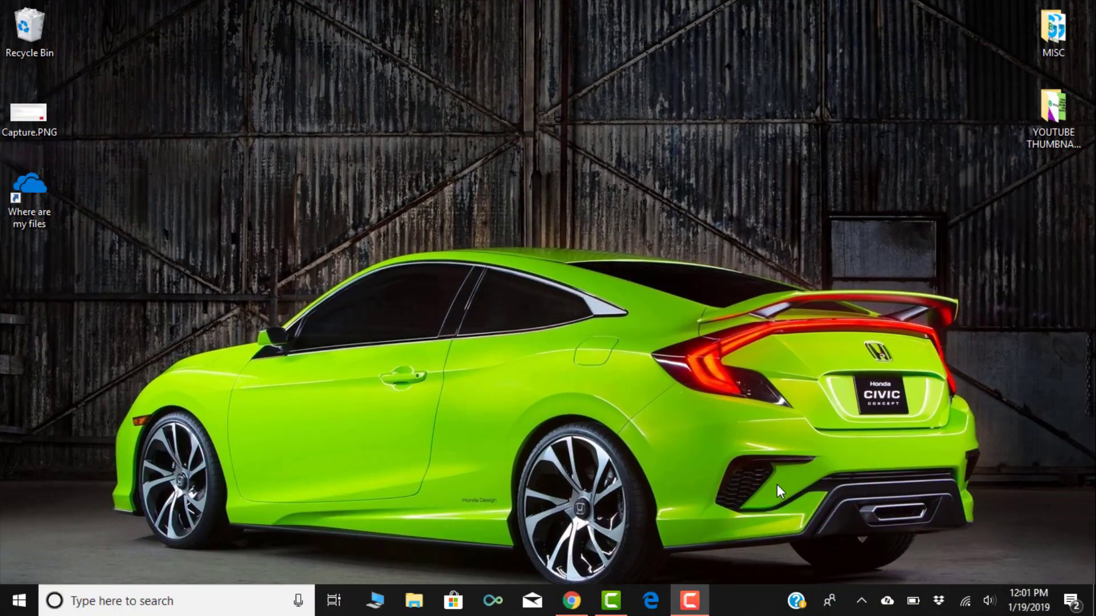
- Download the WordPress 4.9.9 zip from the 4.9 Branch of WordPress.org's releases archive
click(568, 601)
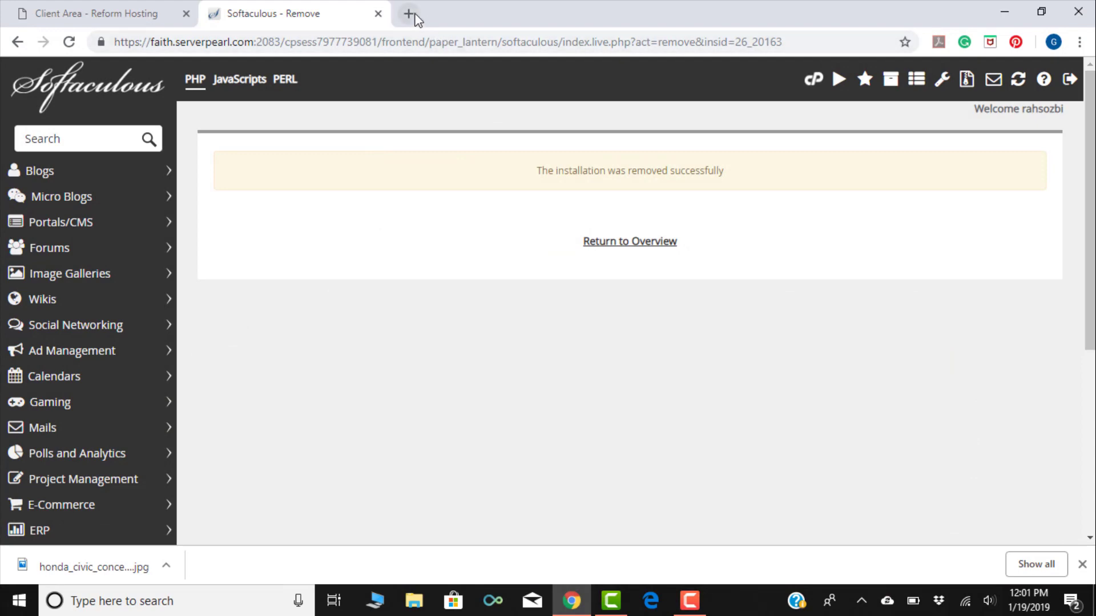
click(409, 13)
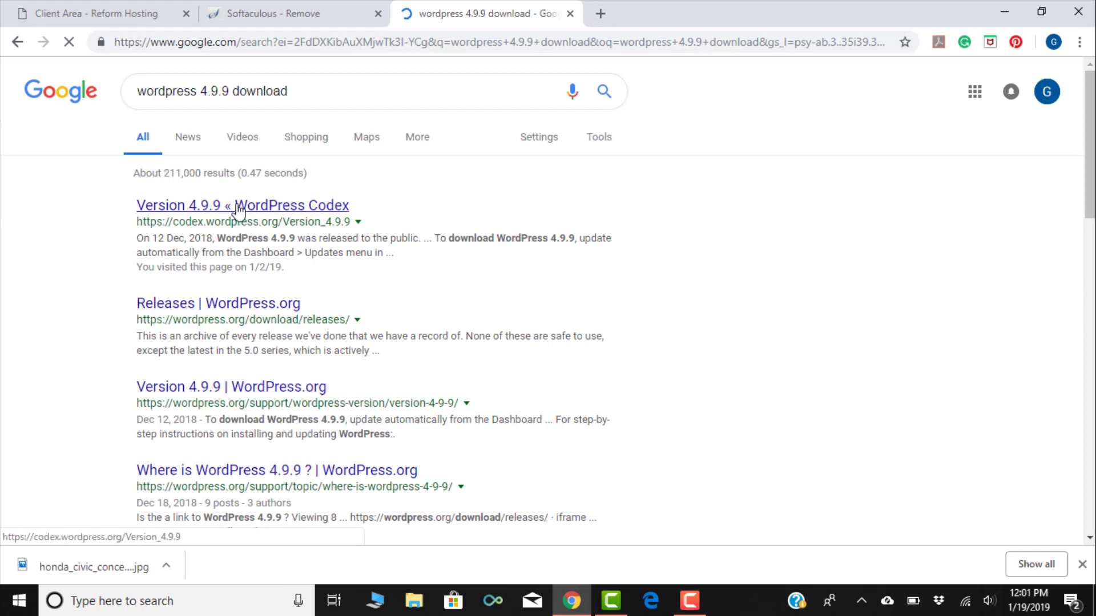
click(219, 304)
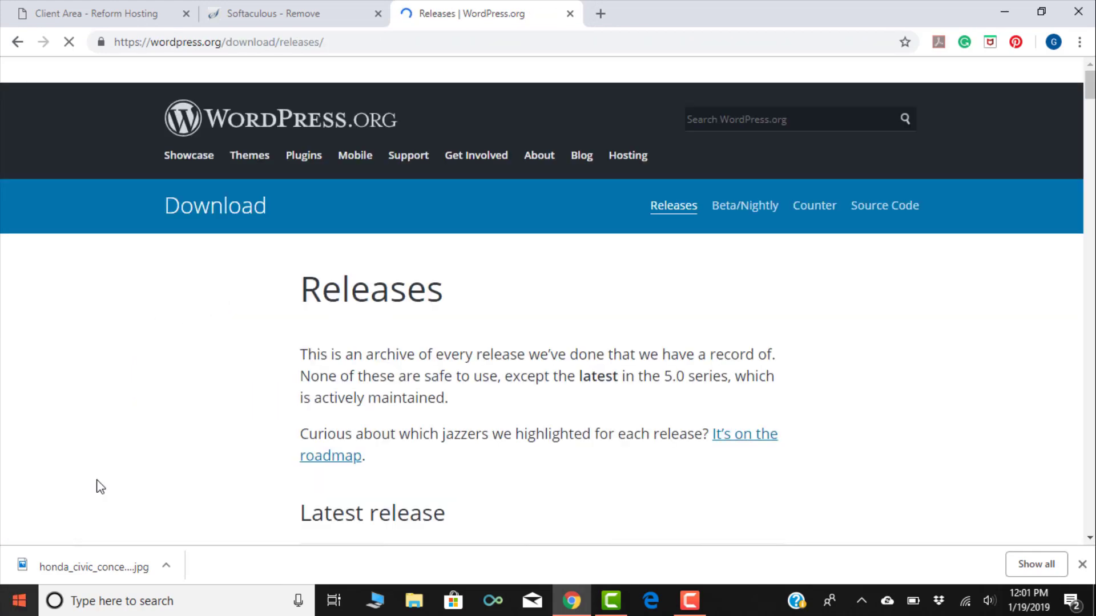
scroll(520, 327, down, 3)
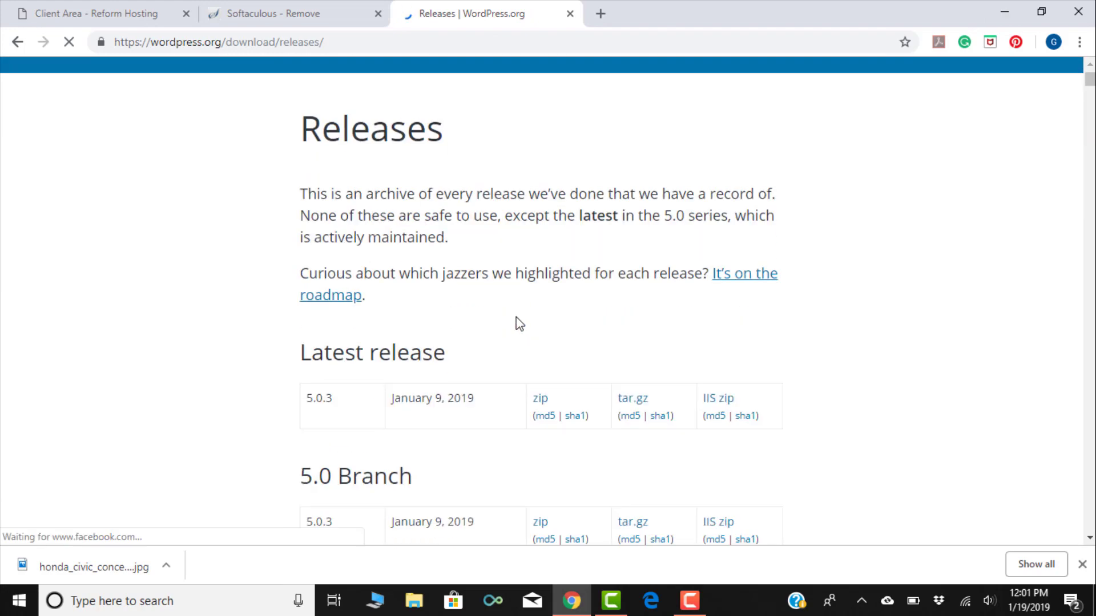
scroll(519, 323, down, 7)
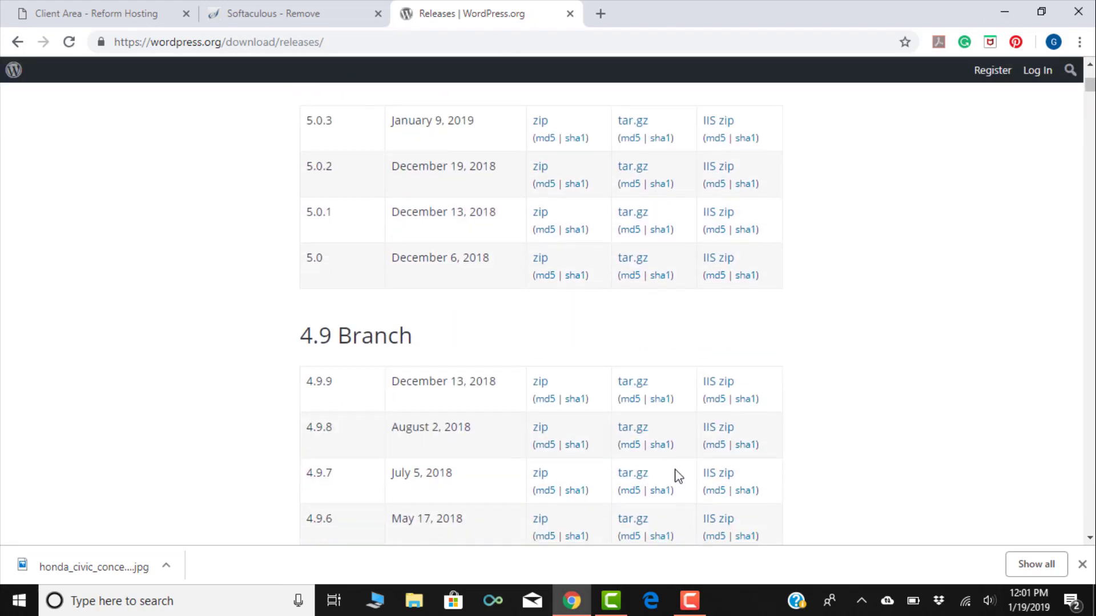
click(541, 382)
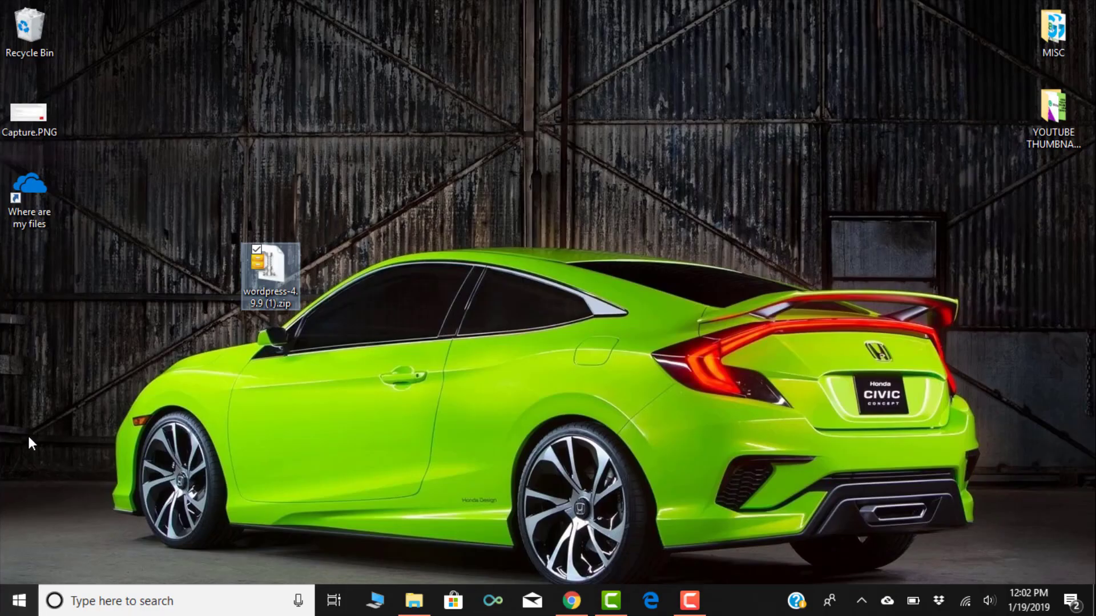
- Open the extracted wordpress-4.9.9 (1) folder, then the wordpress folder inside it
click(155, 602)
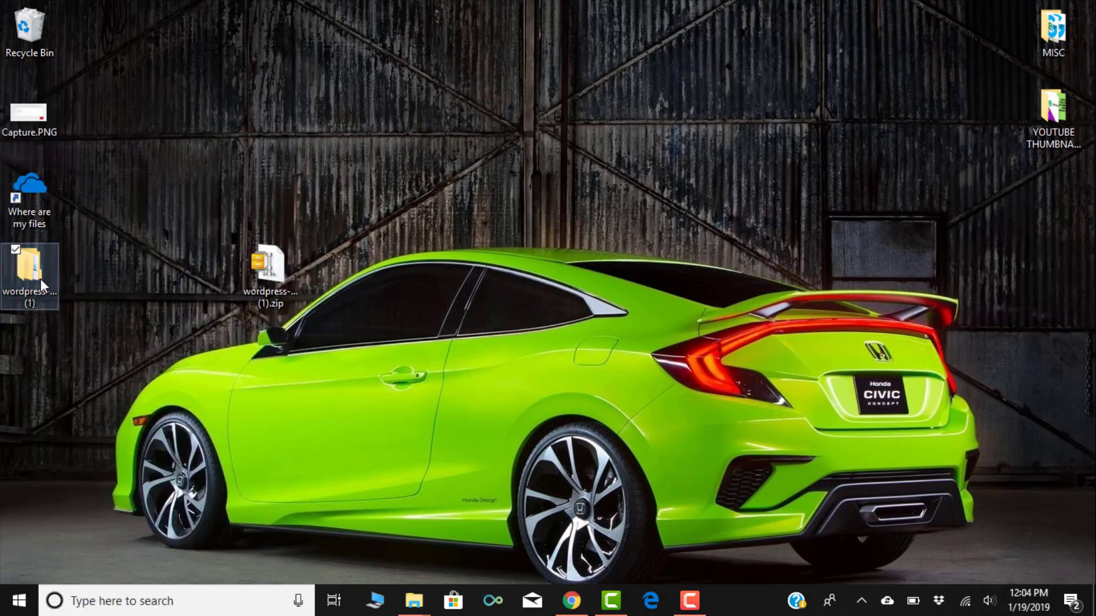
double_click(40, 278)
double_click(206, 175)
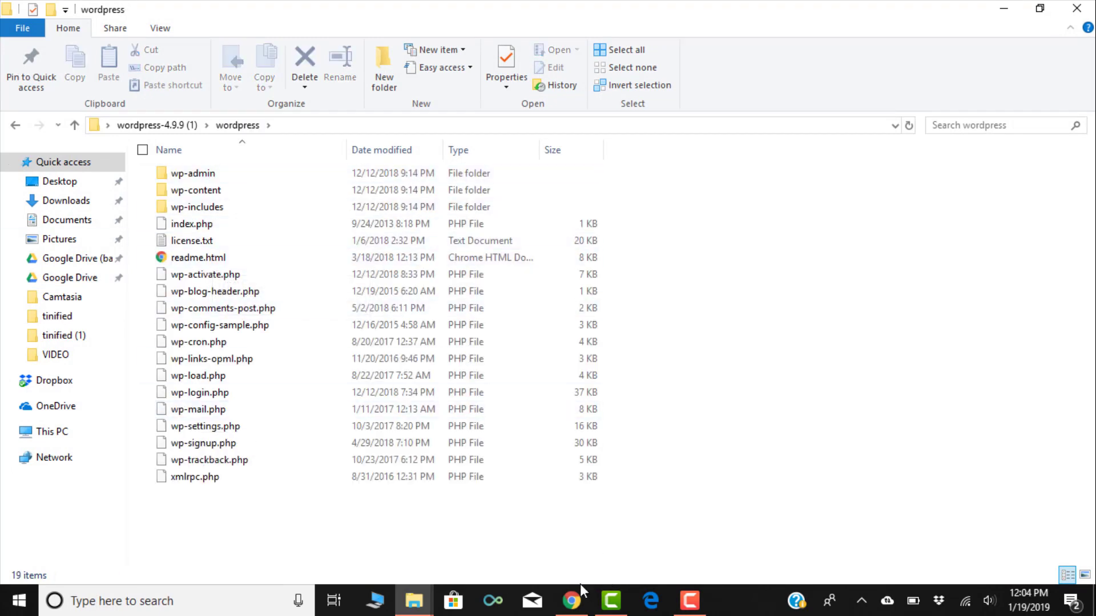
- Launch FileZilla, quickconnect to the hosting server on port 21, and trust its certificate
click(569, 602)
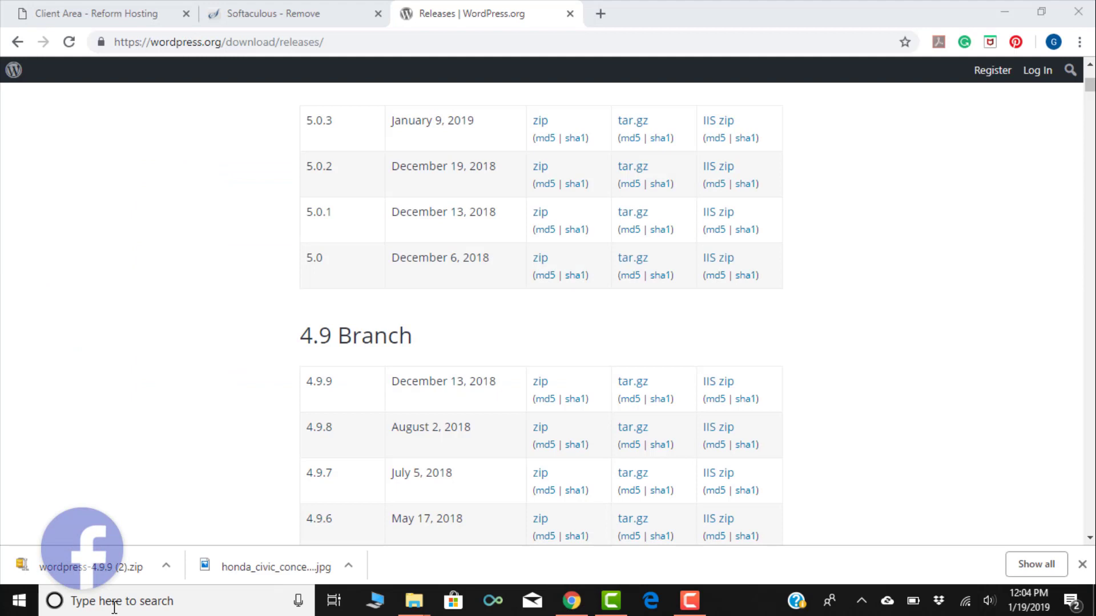
click(113, 604)
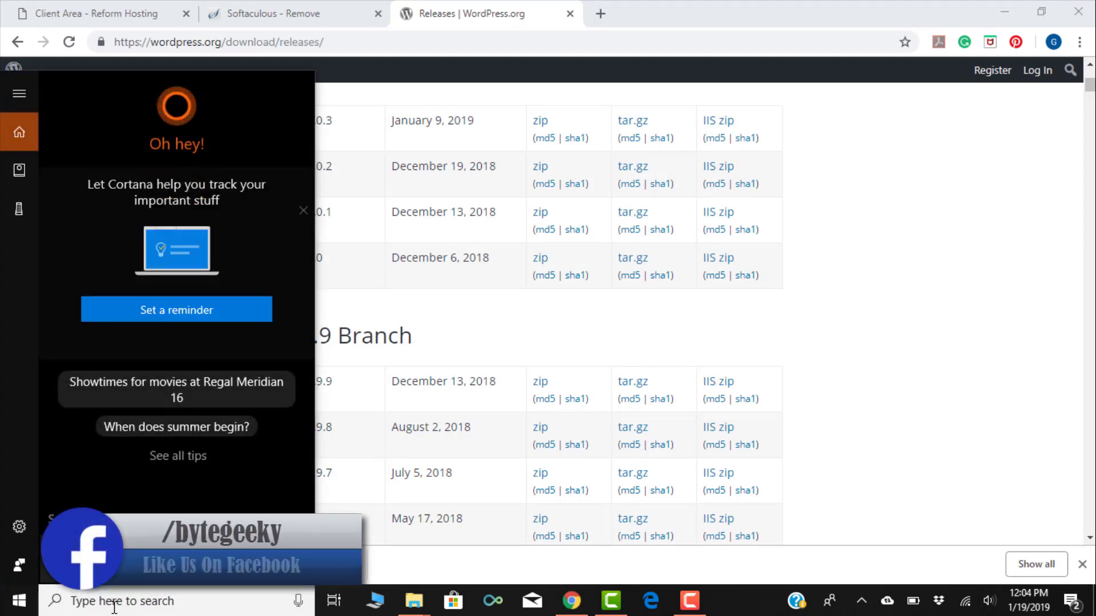
text(file)
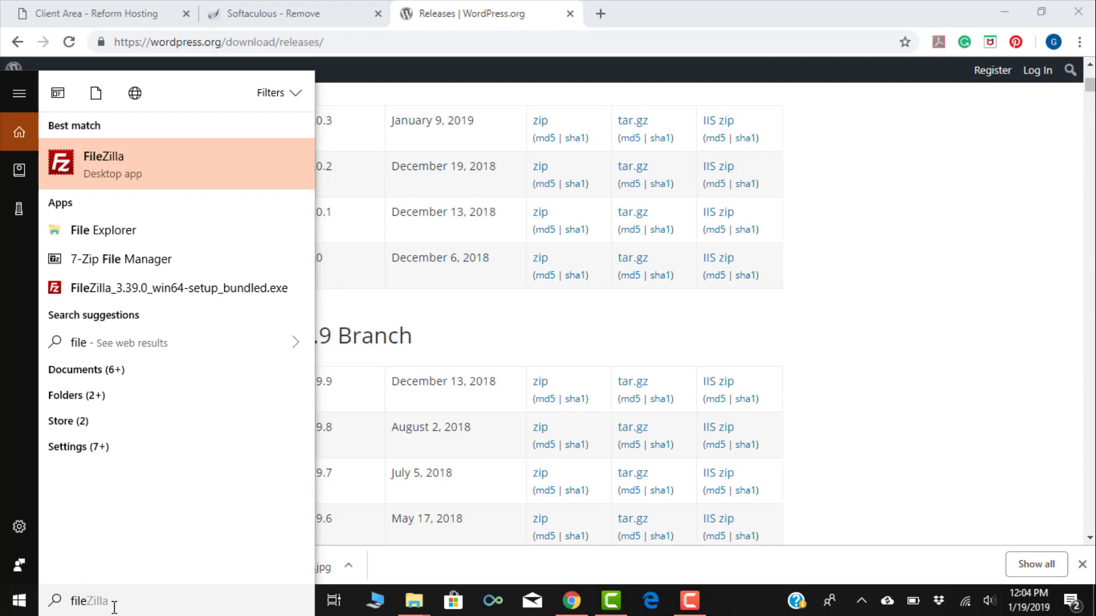
click(98, 176)
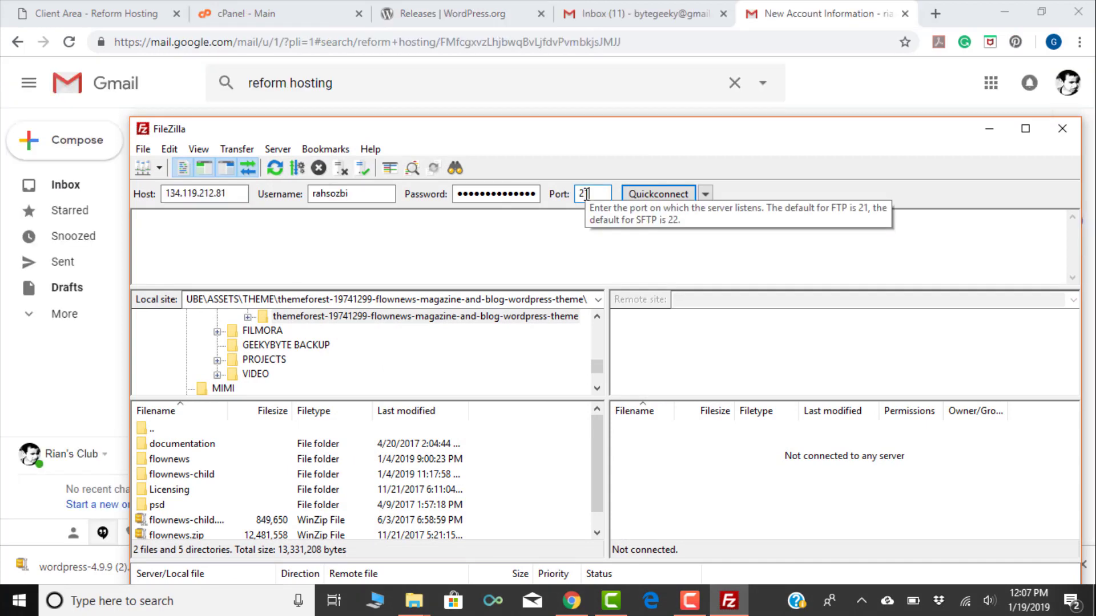
click(653, 197)
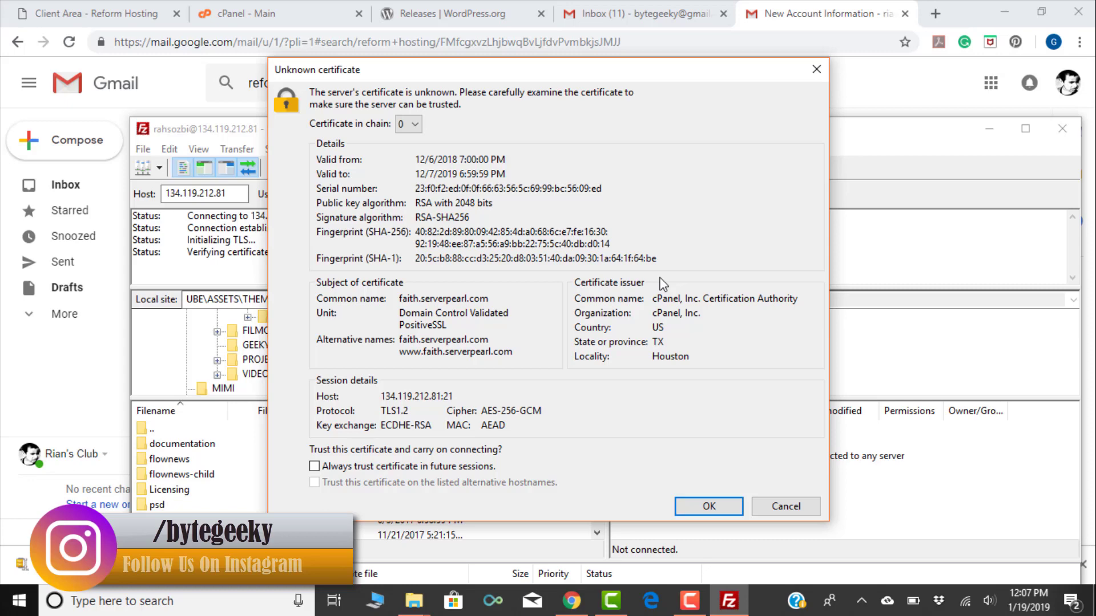
click(692, 508)
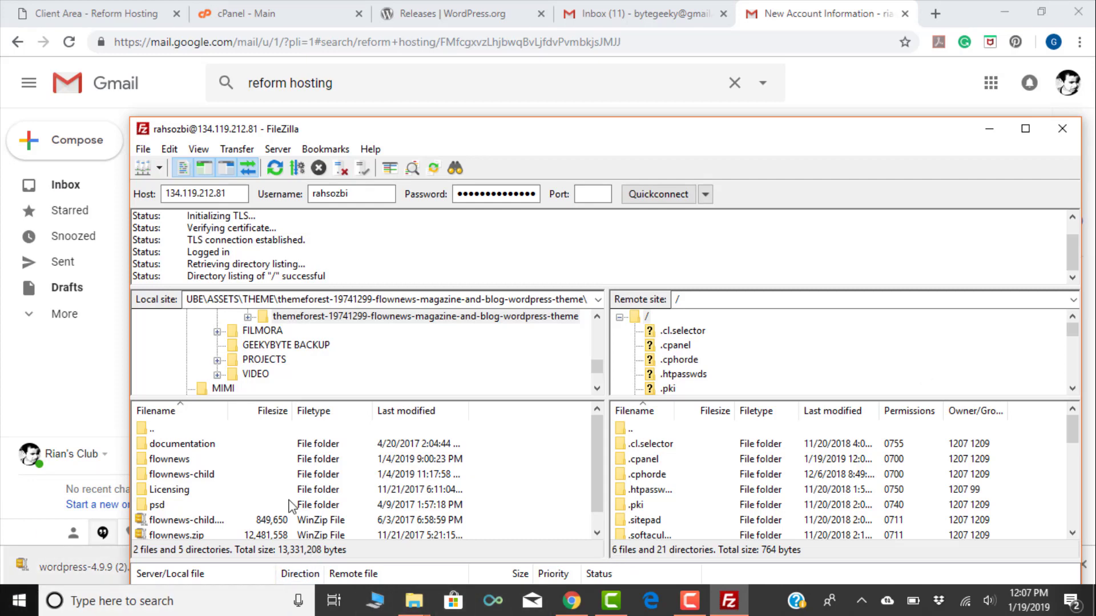
- Open /public_html/riansclub.com on the server and upload the WordPress files into it
scroll(726, 481, down, 2)
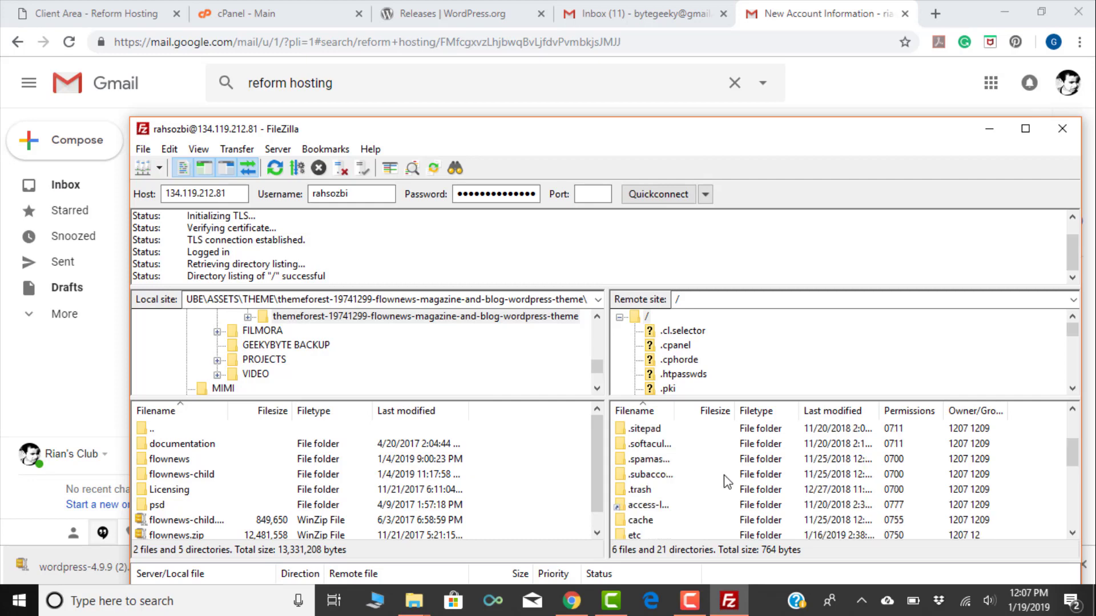
scroll(722, 472, down, 3)
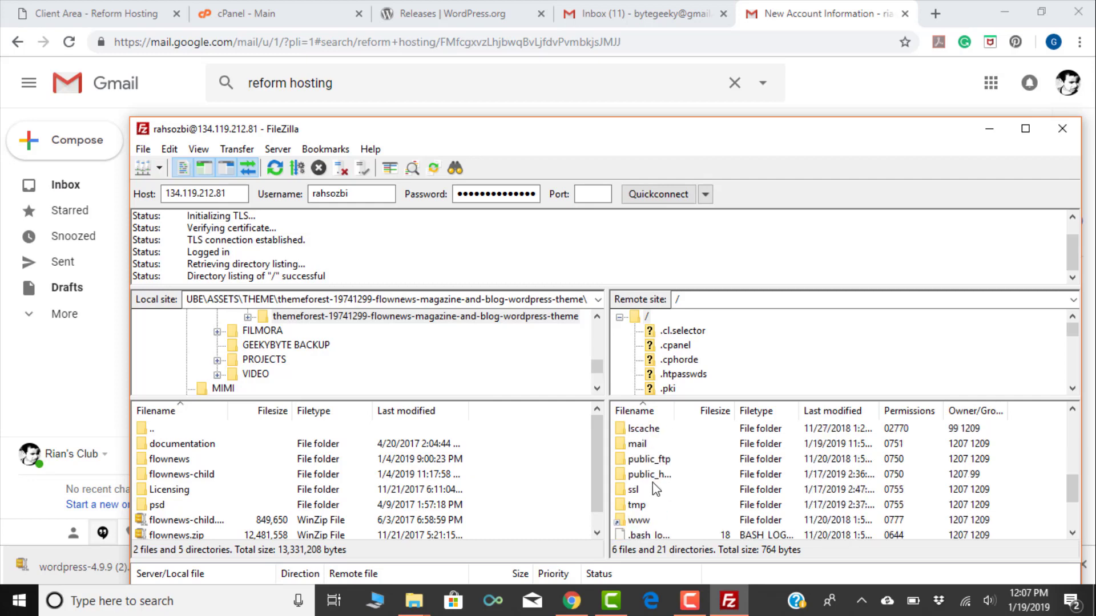
double_click(654, 477)
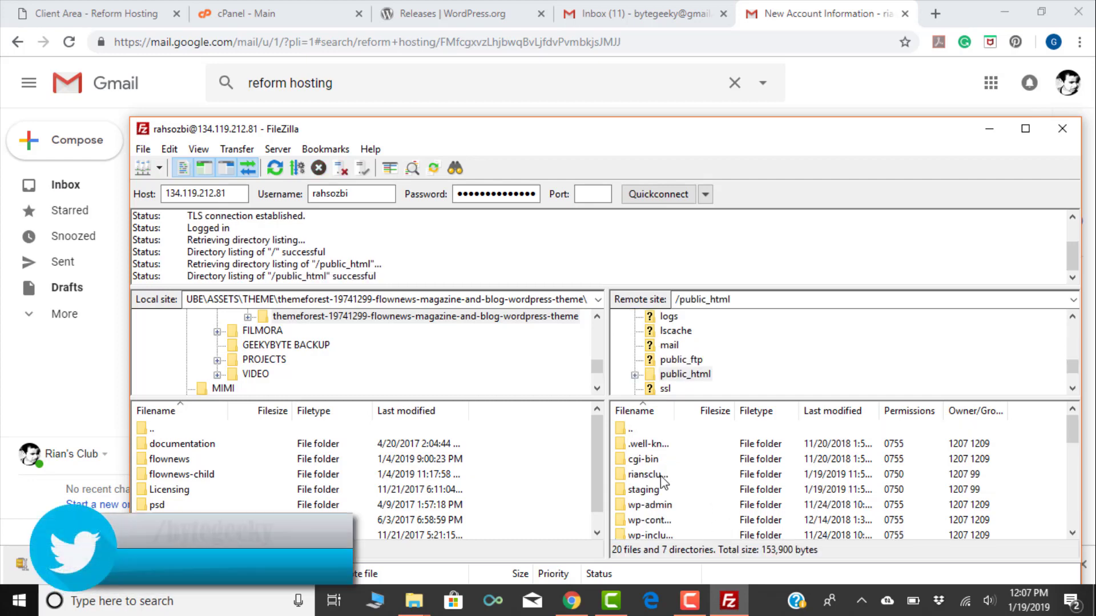
drag(675, 411, 768, 412)
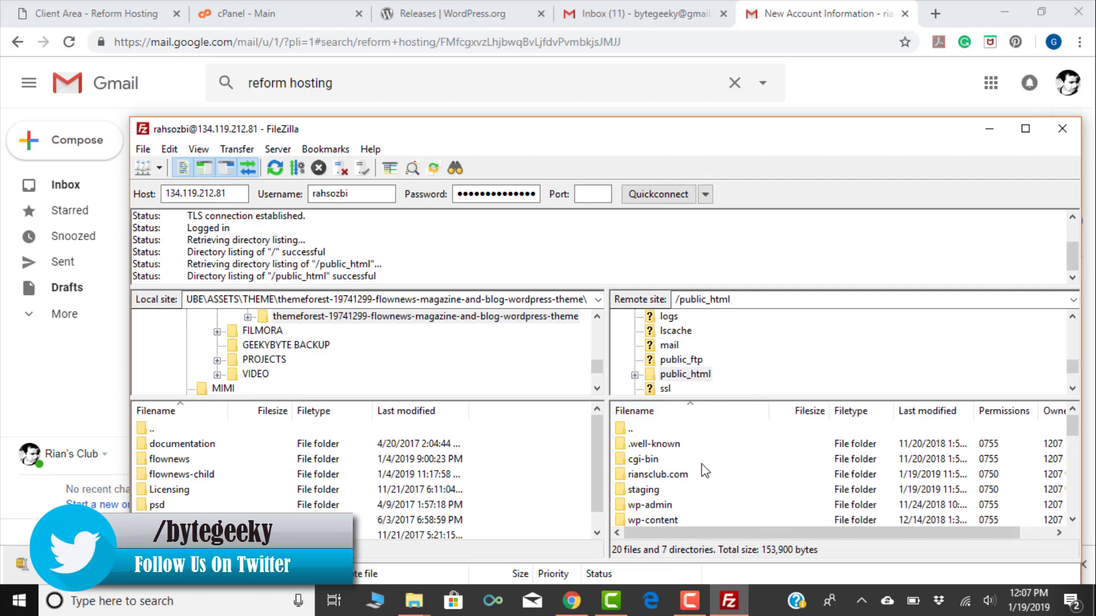
double_click(654, 477)
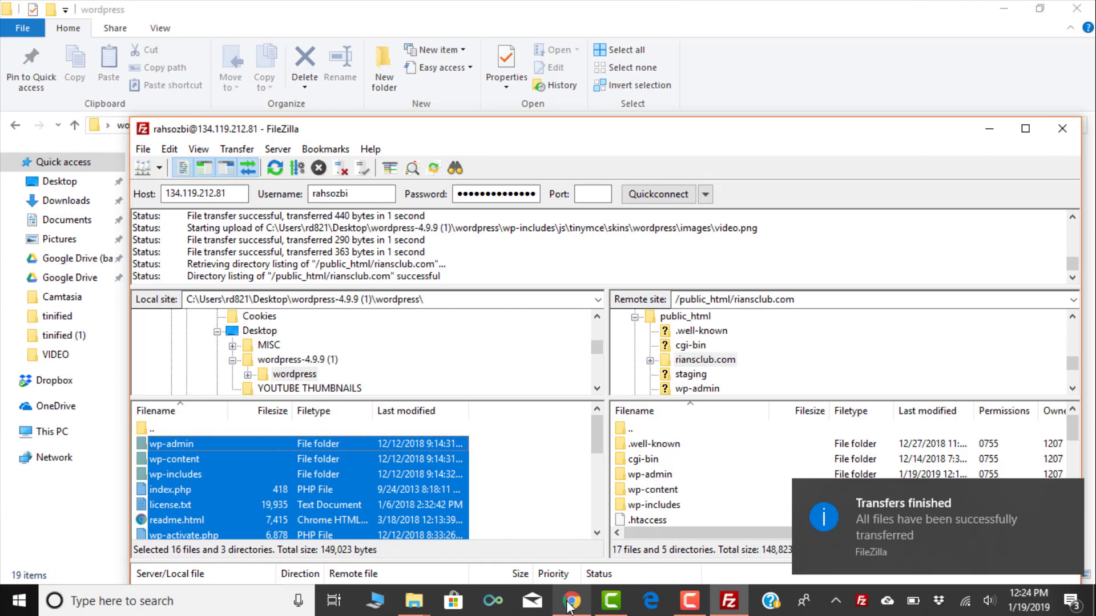
- On the cPanel home tab, filter functions by 'my' to show the MySQL and phpMyAdmin tools
click(569, 607)
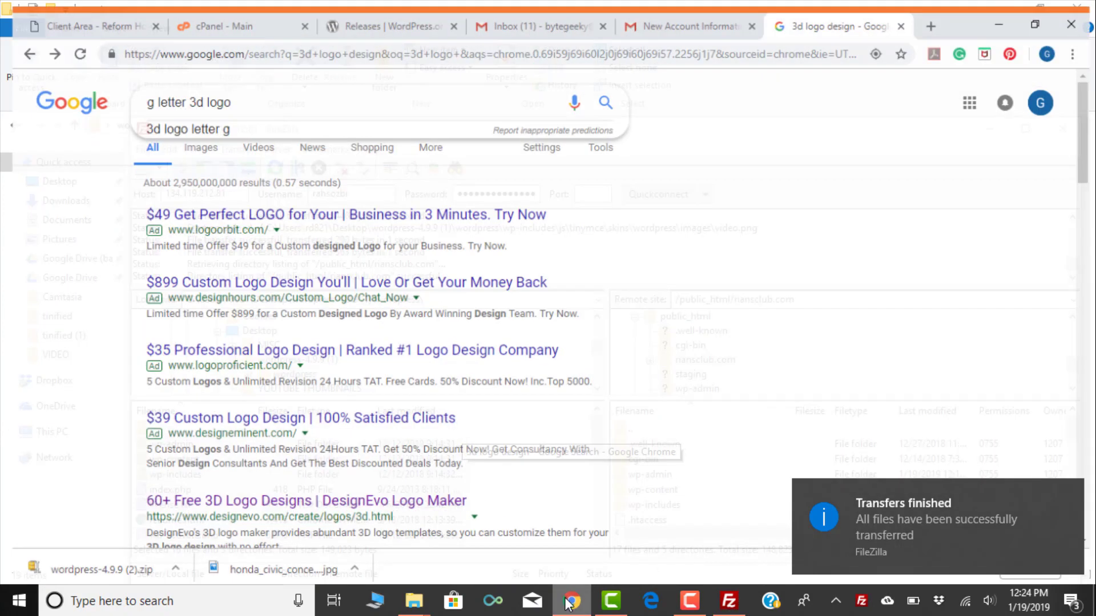
click(682, 14)
click(85, 12)
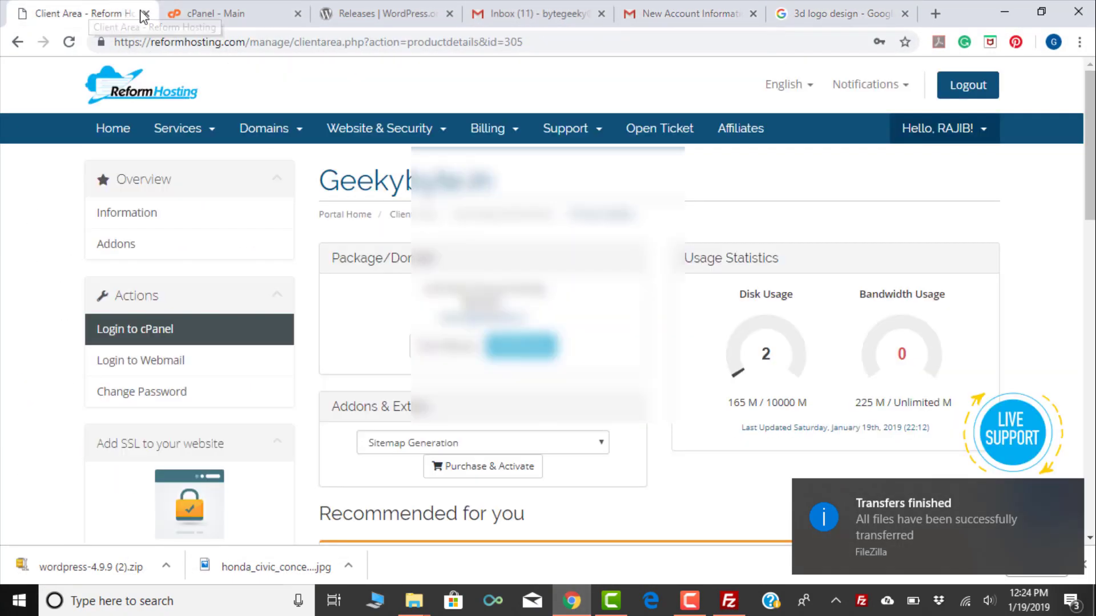
click(199, 14)
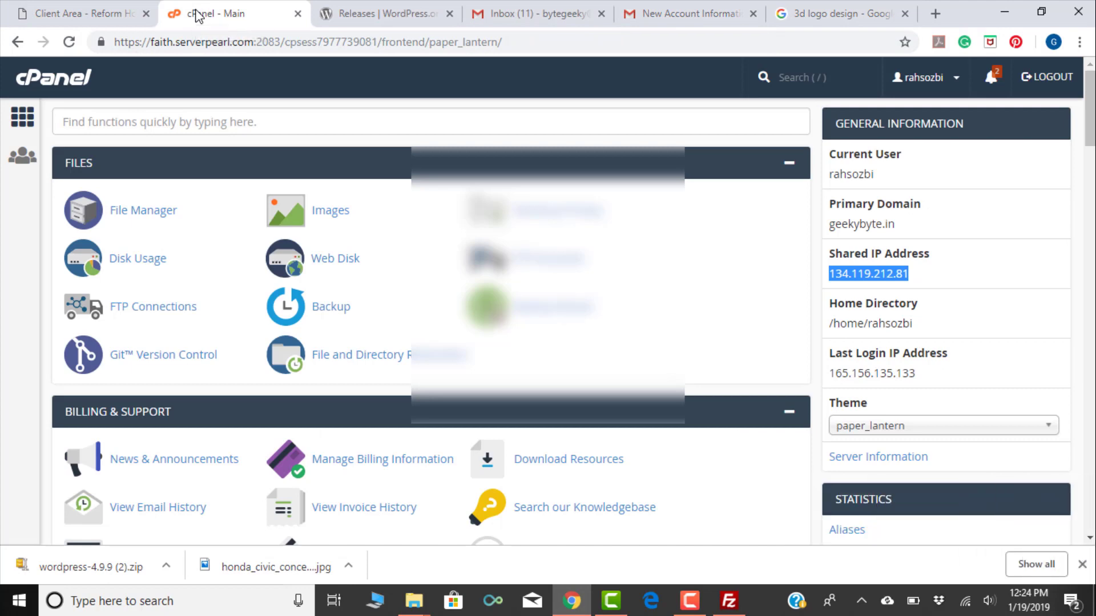
click(196, 123)
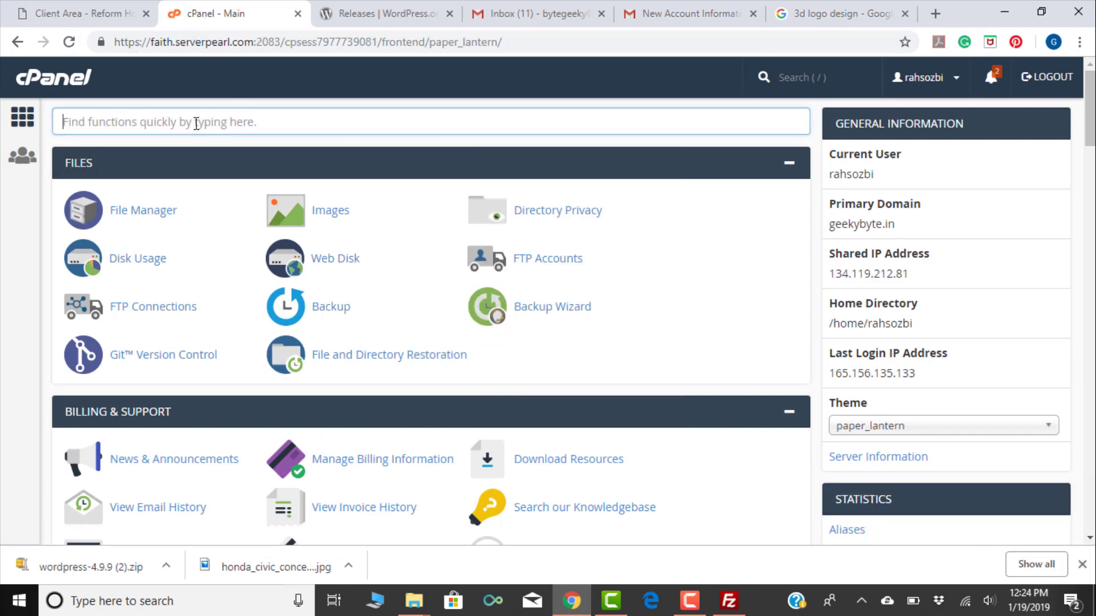
text(my)
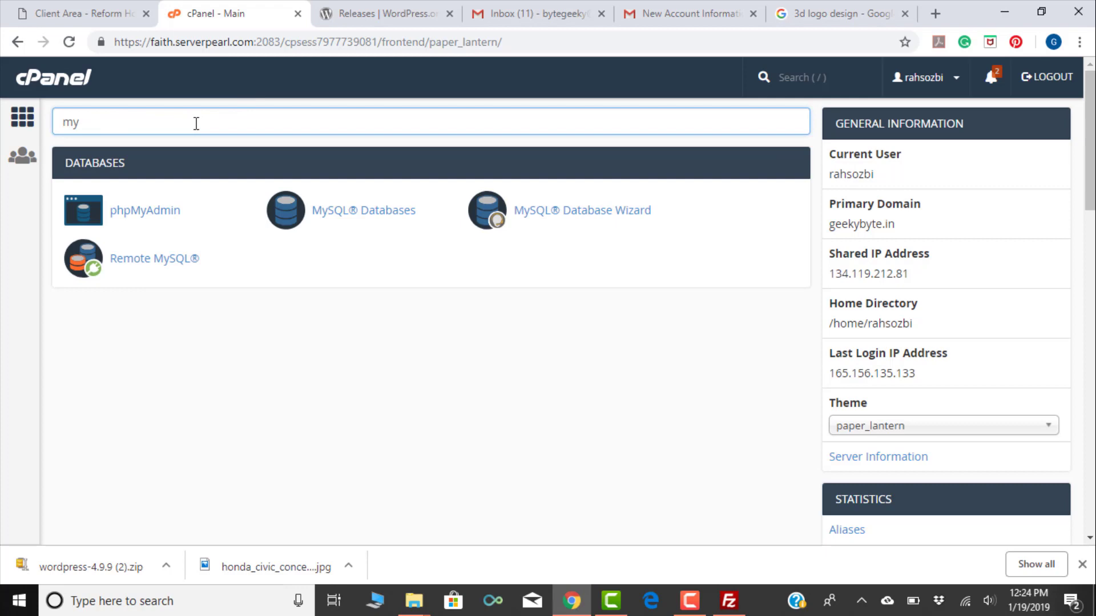
text( ph)
key(BackSpace)
key(BackSpace)
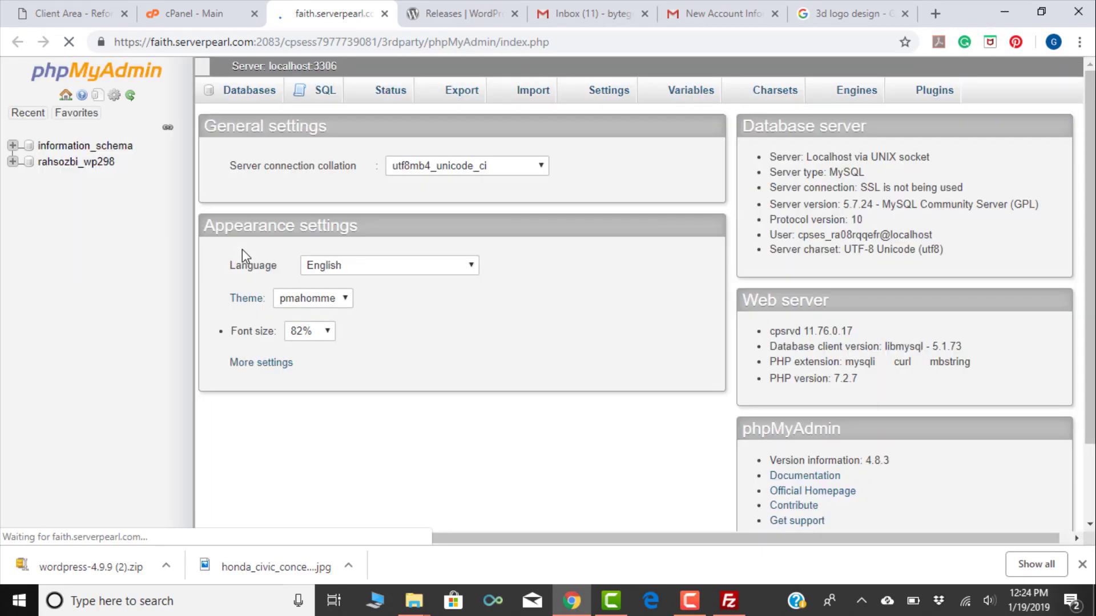
click(196, 8)
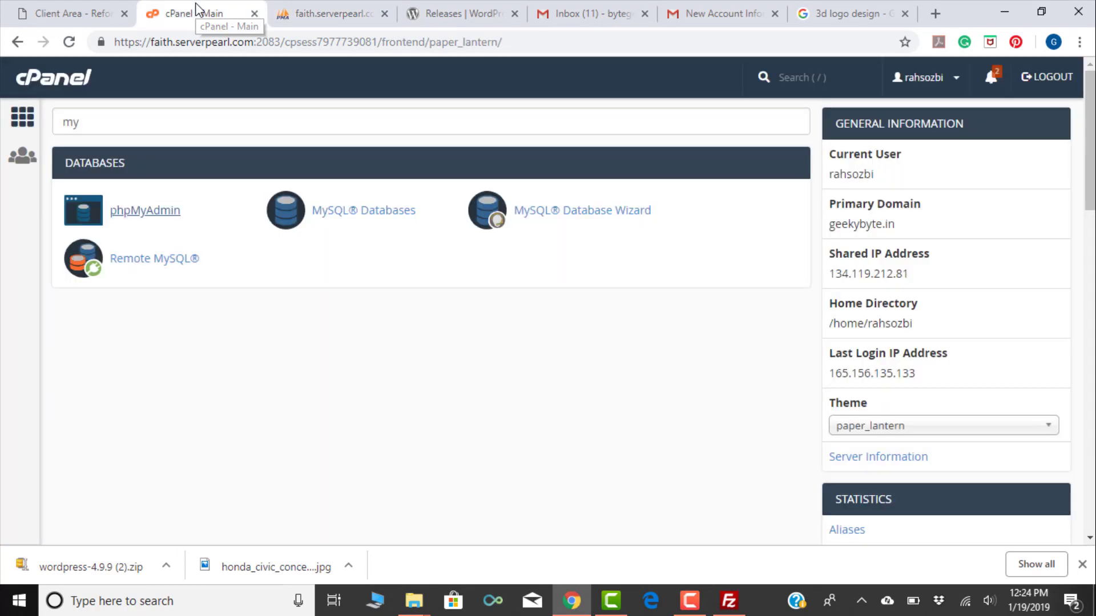
- Create a MySQL database named riansclub and return to the MySQL Databases page
click(354, 212)
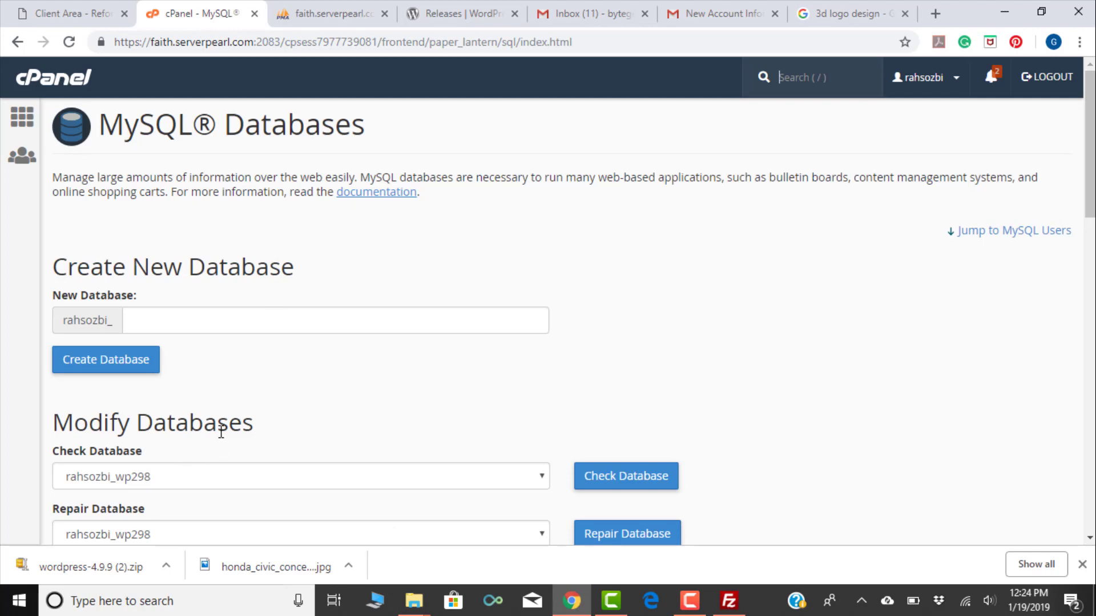
click(201, 322)
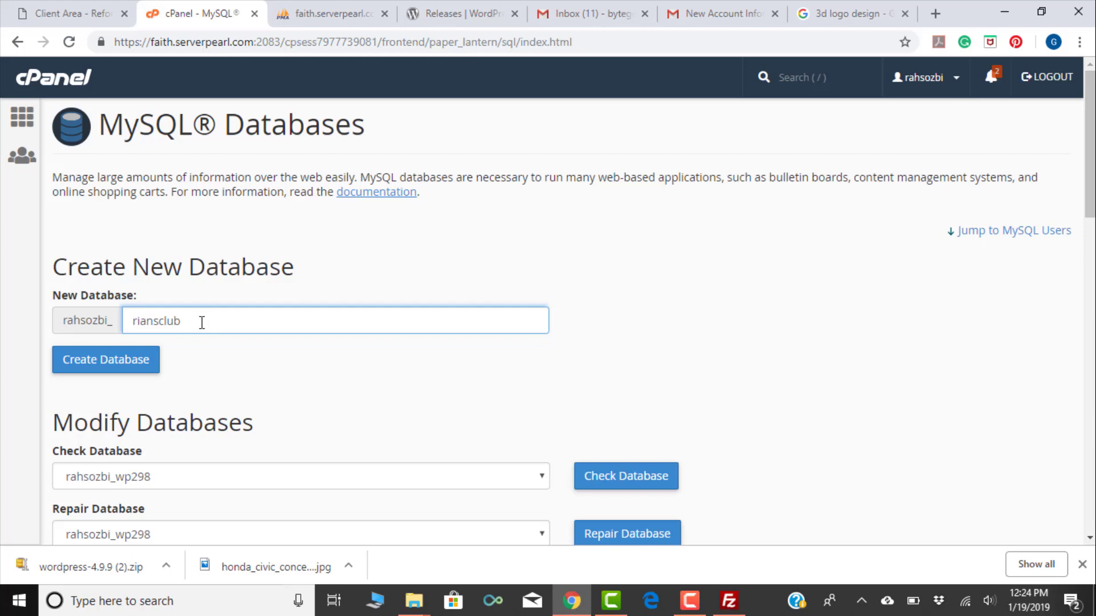
scroll(211, 330, down, 1)
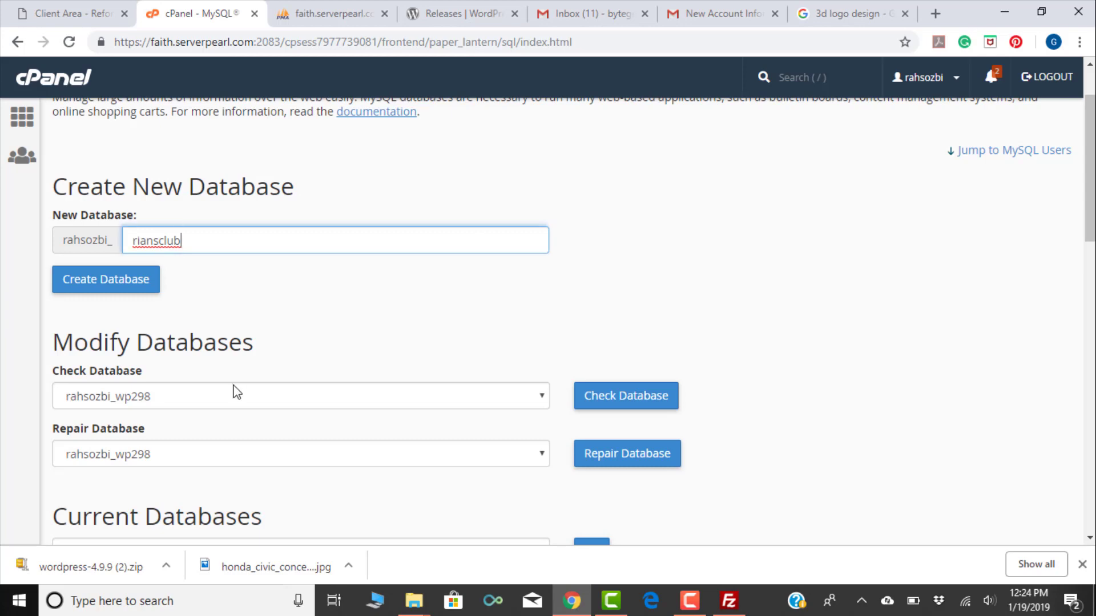
scroll(261, 317, down, 2)
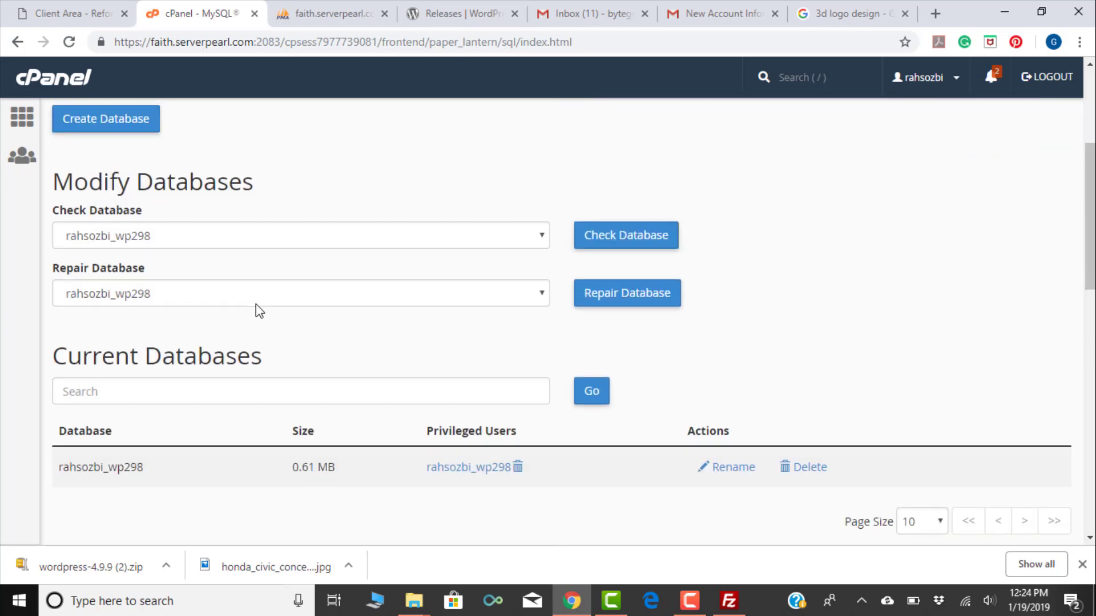
scroll(256, 307, up, 3)
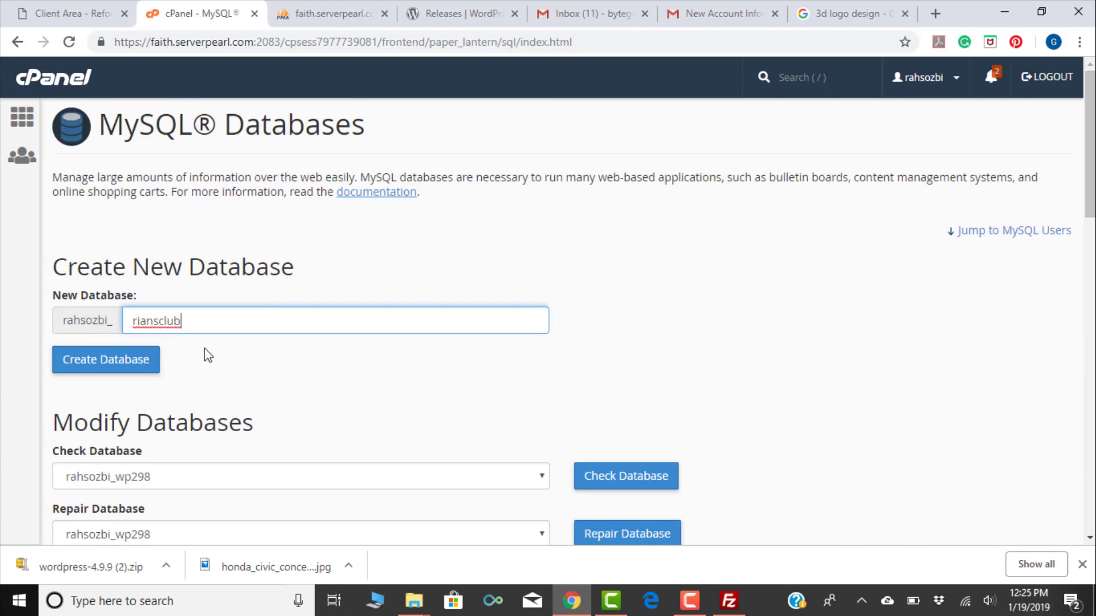
click(247, 359)
click(134, 363)
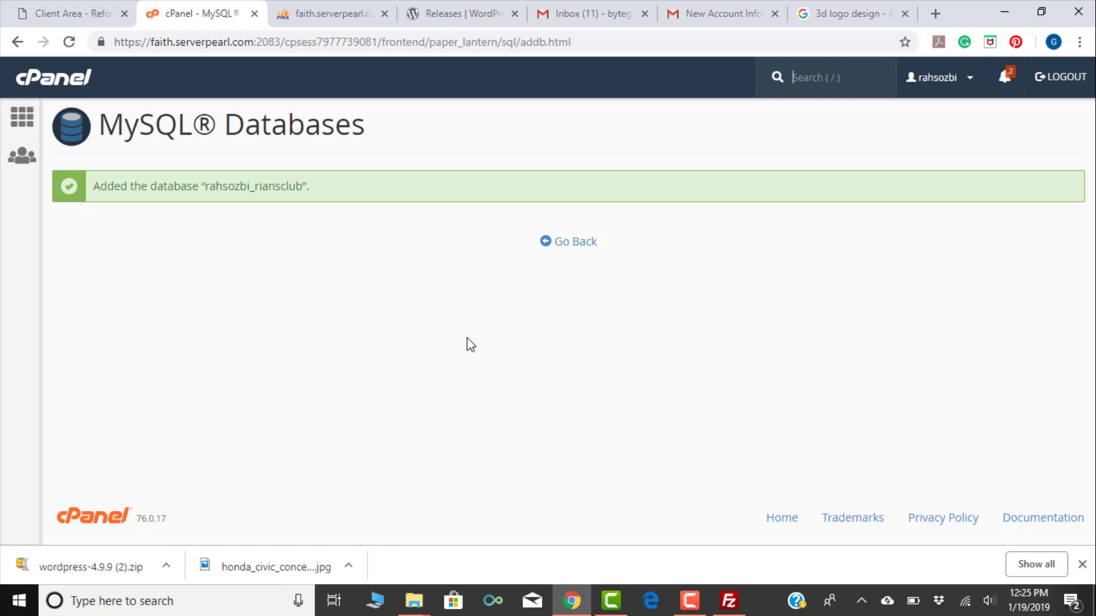
click(568, 251)
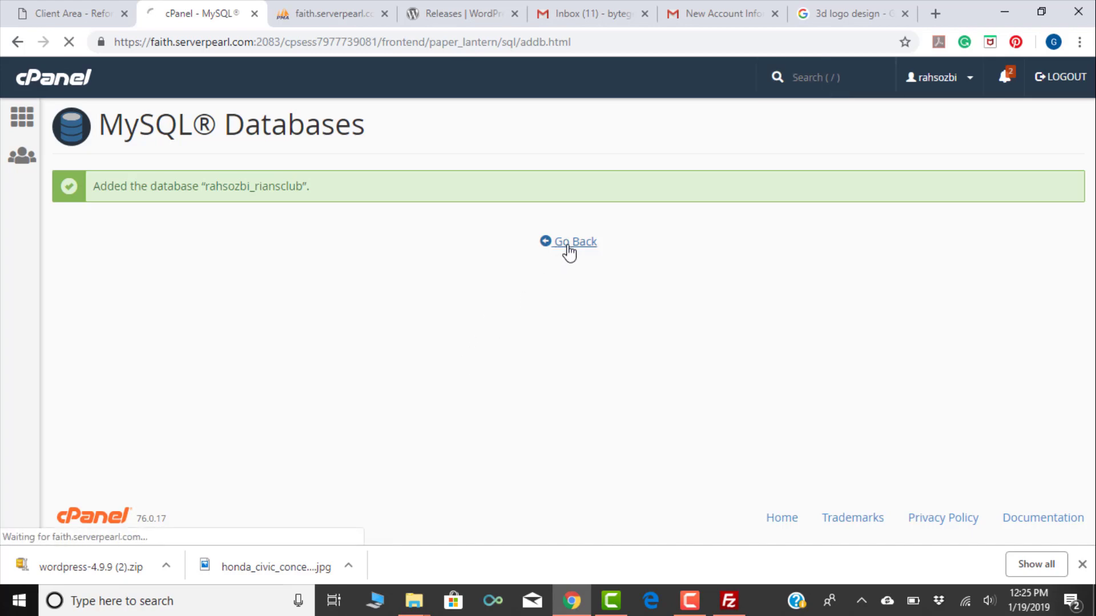
- Add a new MySQL user with a chosen username and a strong password entered twice
scroll(319, 399, down, 2)
scroll(337, 363, down, 4)
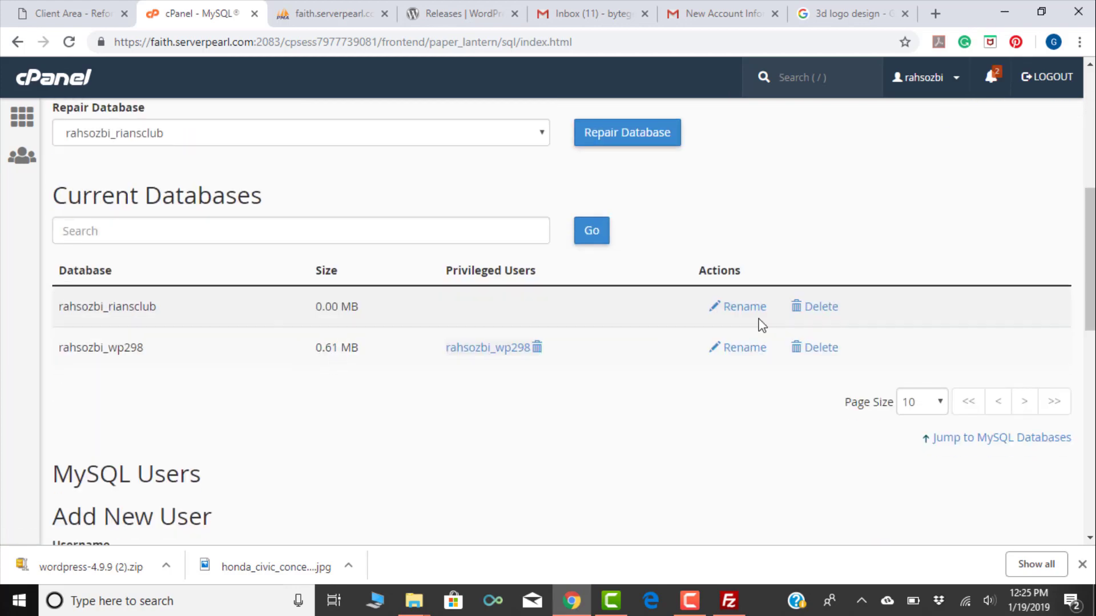
scroll(425, 465, down, 3)
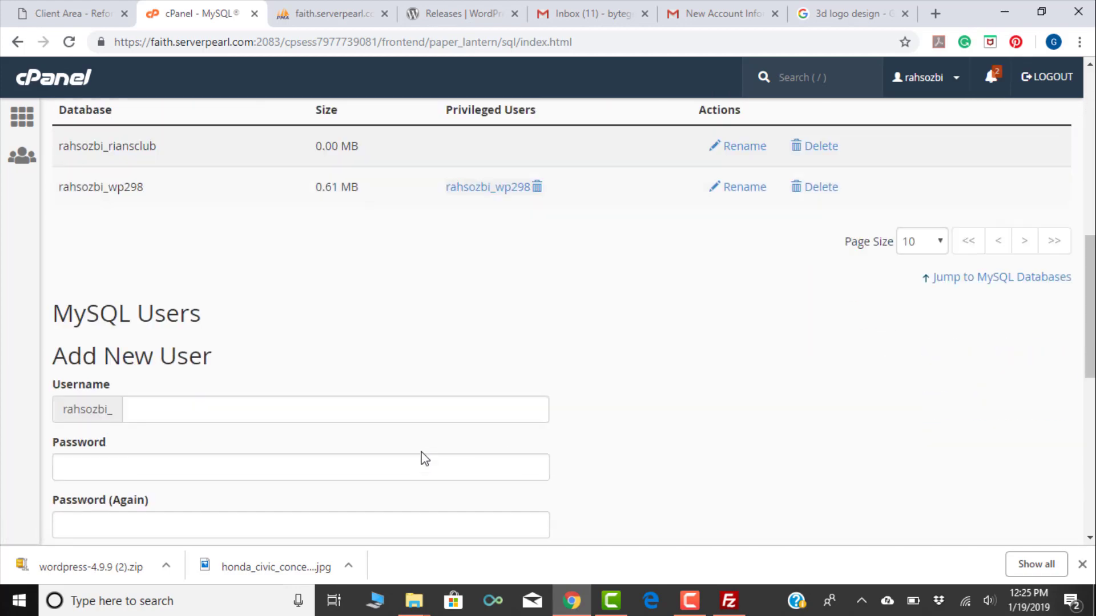
scroll(374, 401, down, 4)
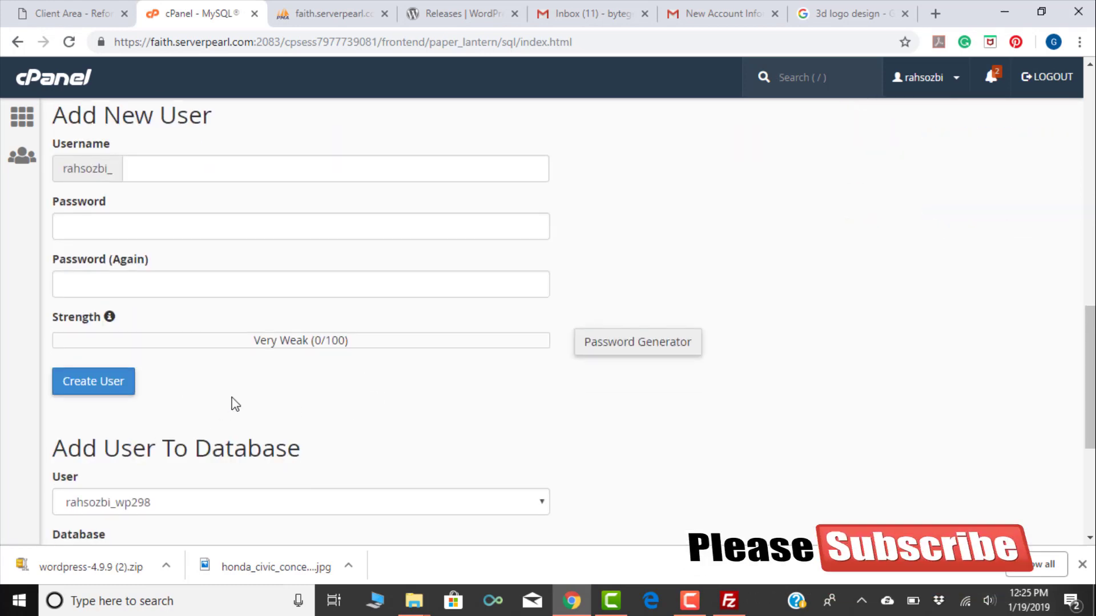
scroll(235, 404, up, 1)
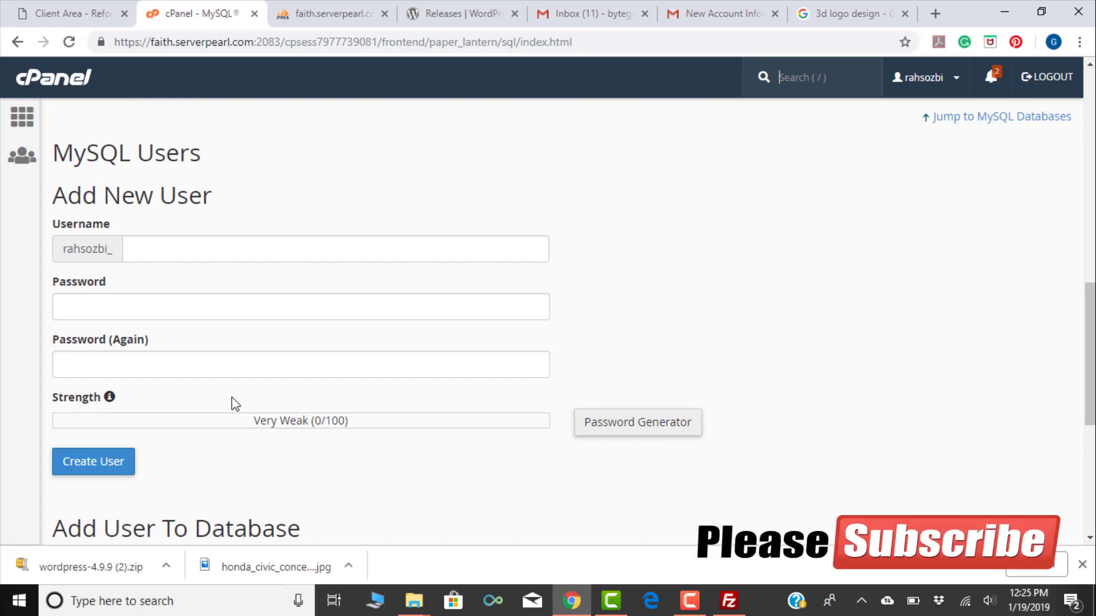
scroll(232, 403, up, 3)
click(193, 250)
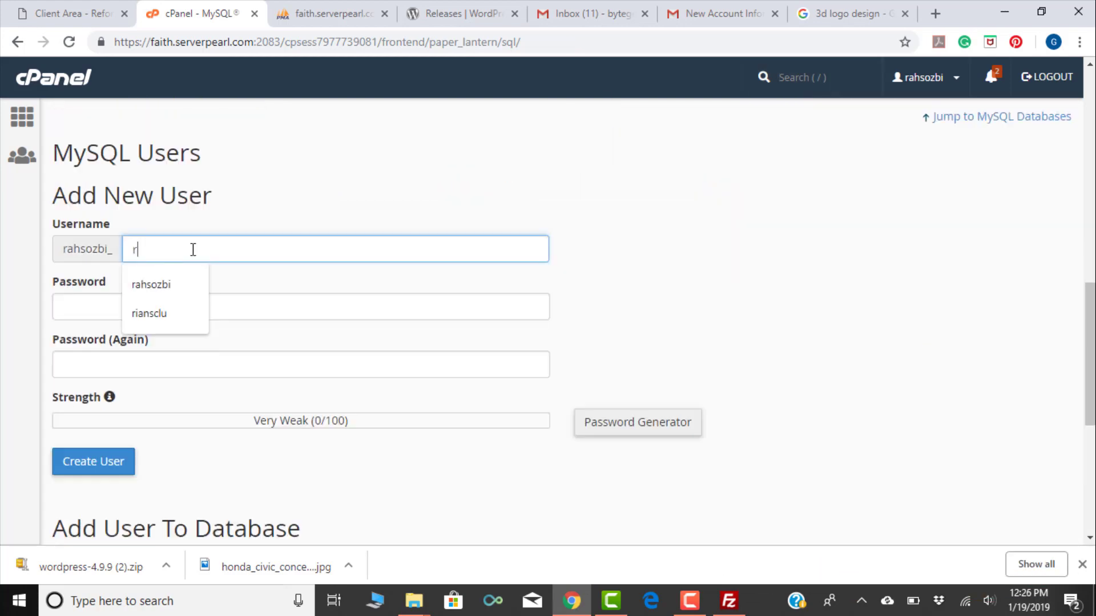
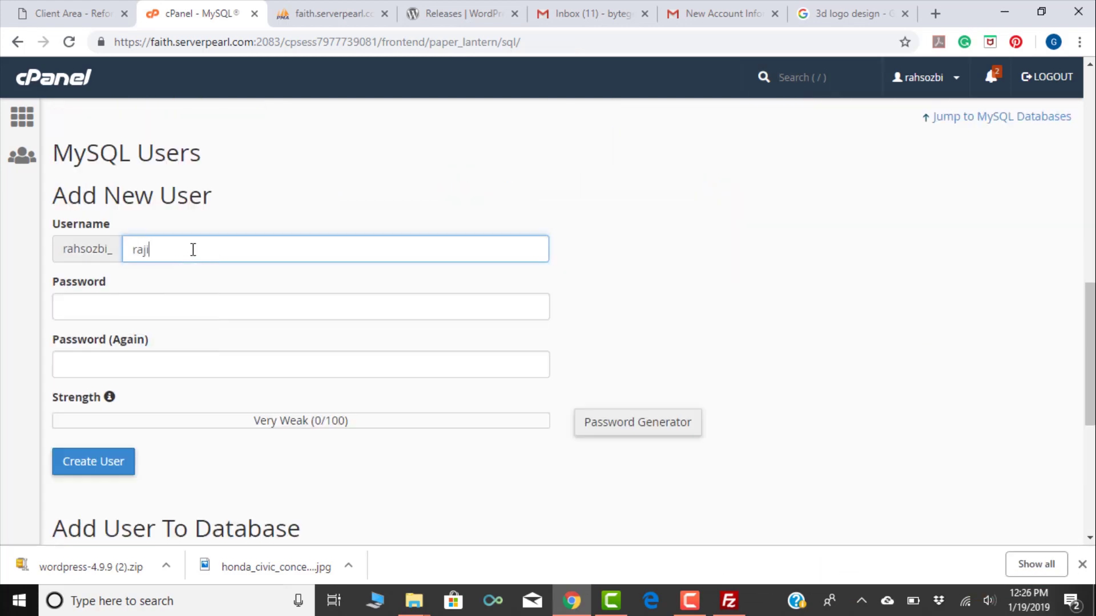
key(Tab)
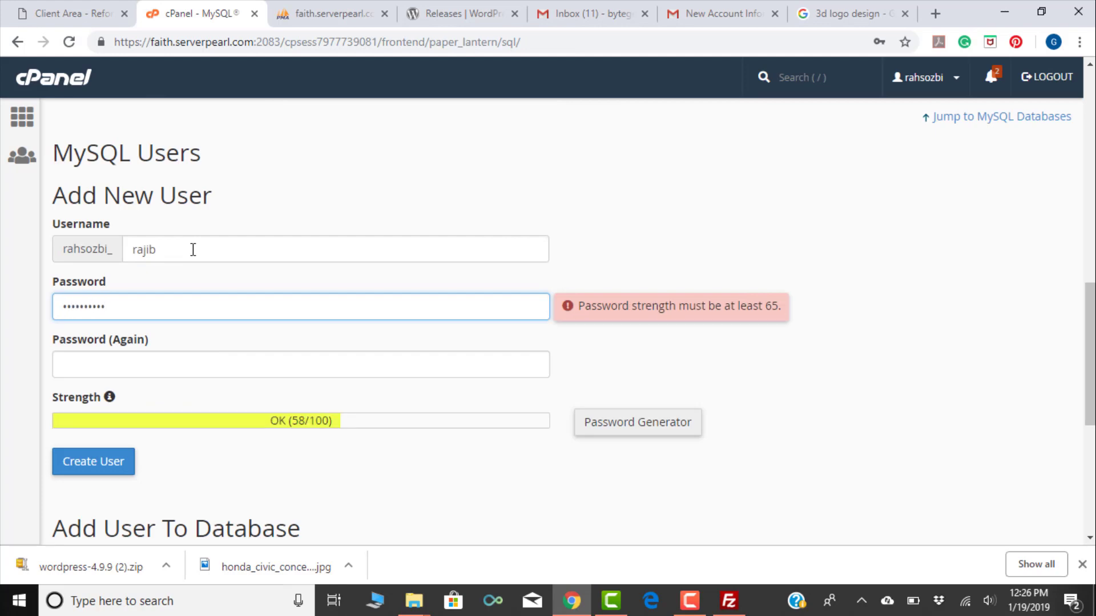
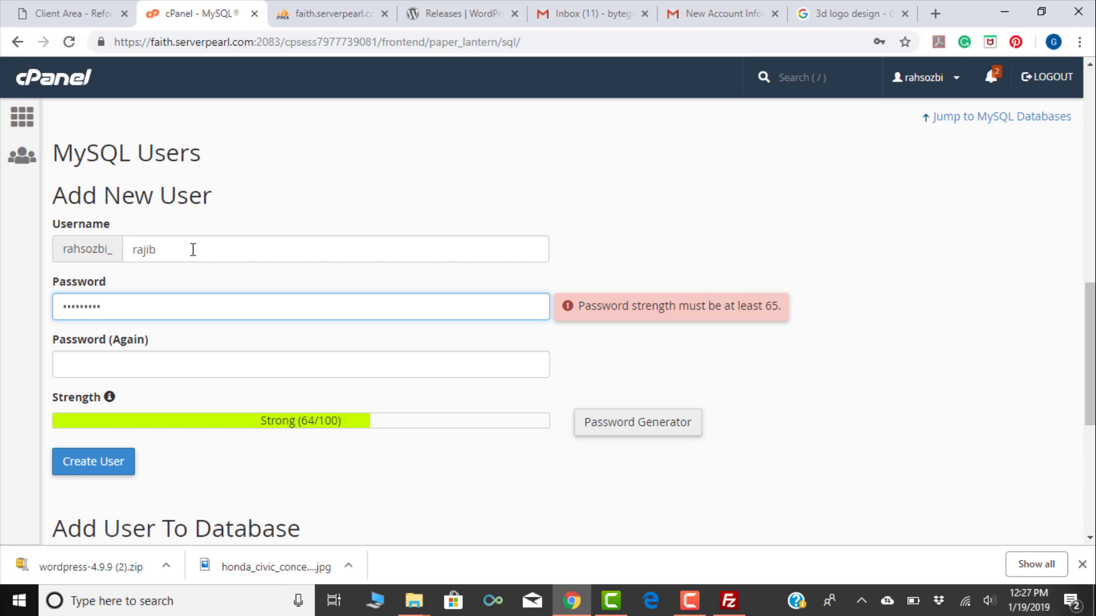
key(ctrl+a)
key(BackSpace)
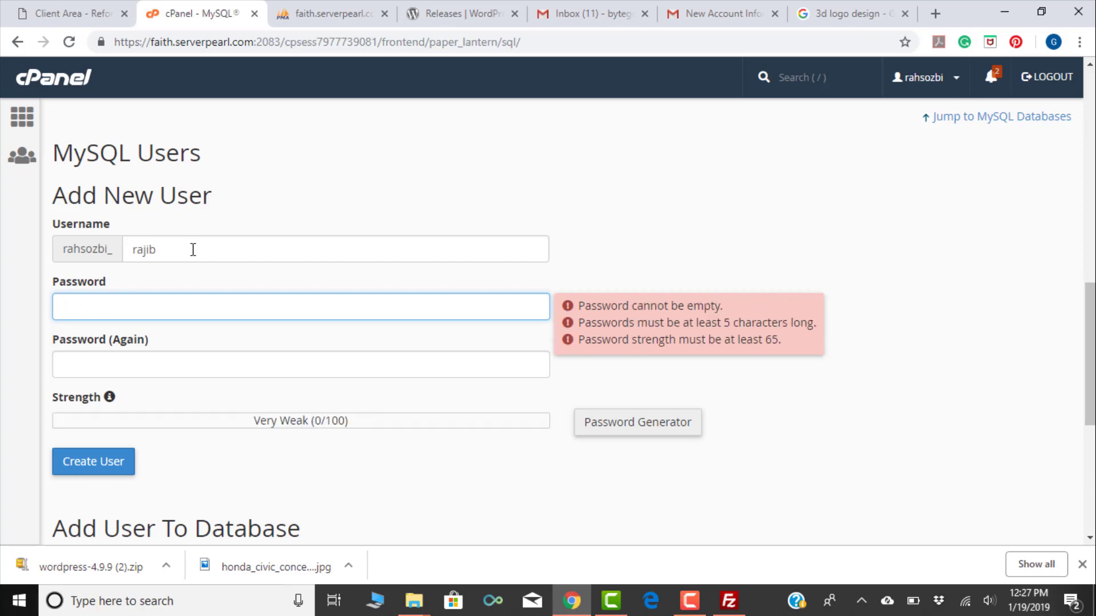
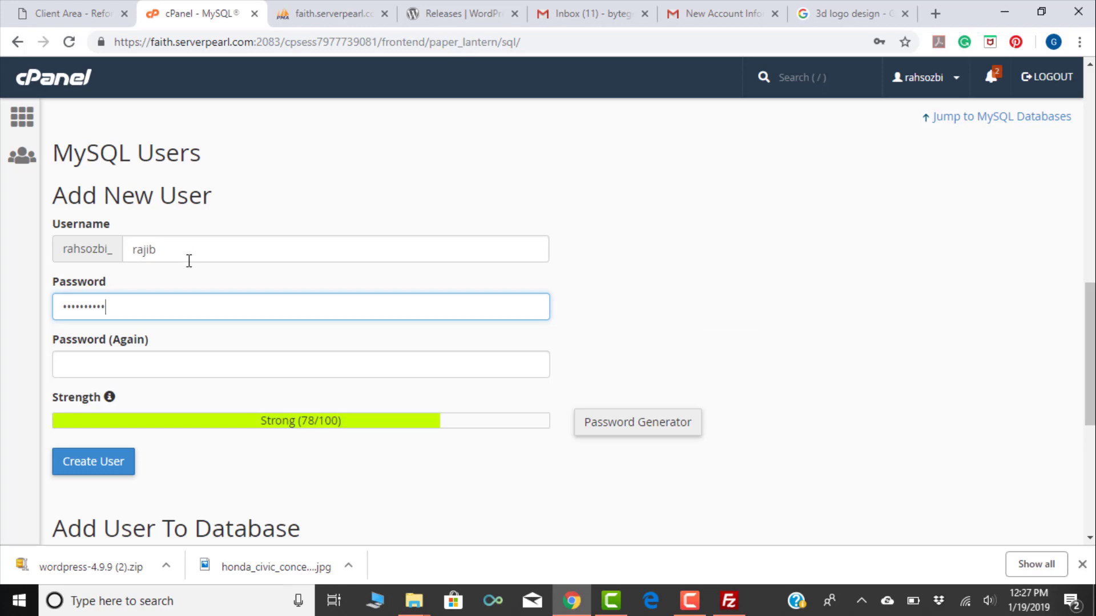
click(103, 358)
text(*)
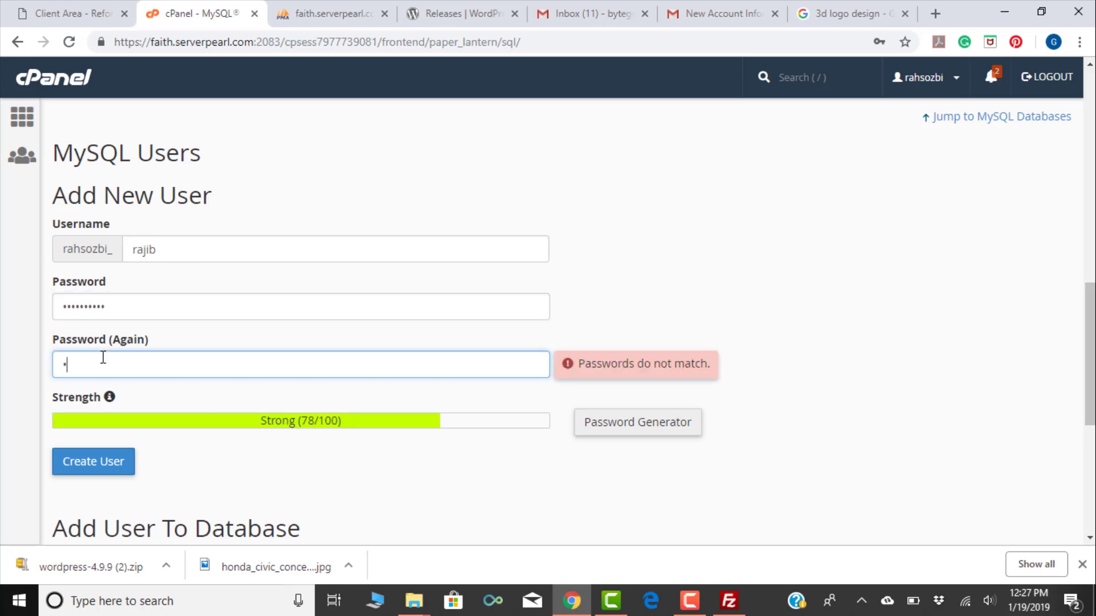
text(*********)
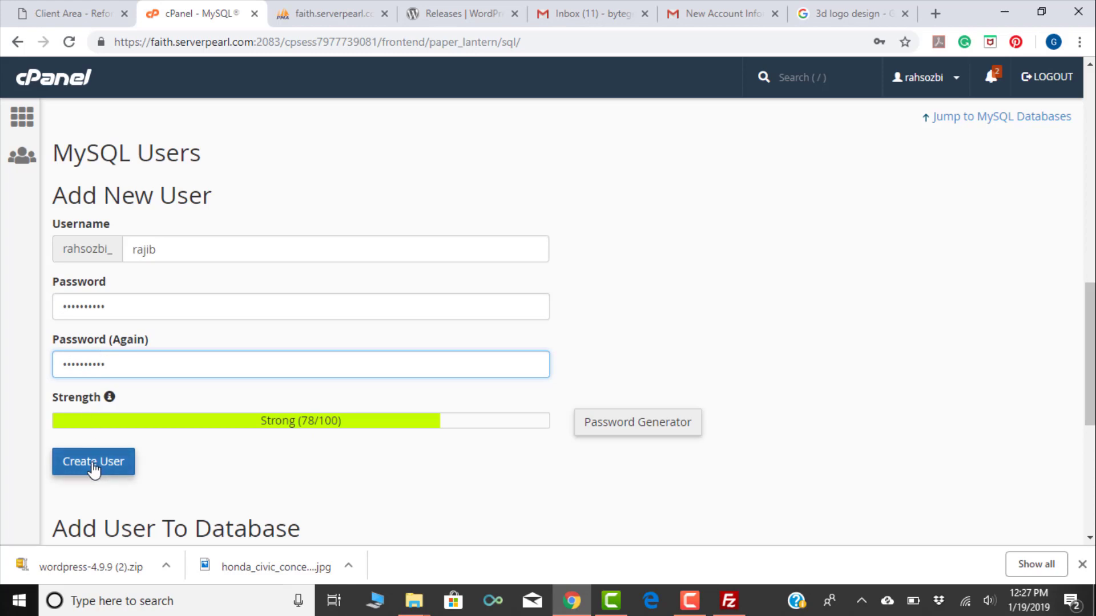
click(95, 463)
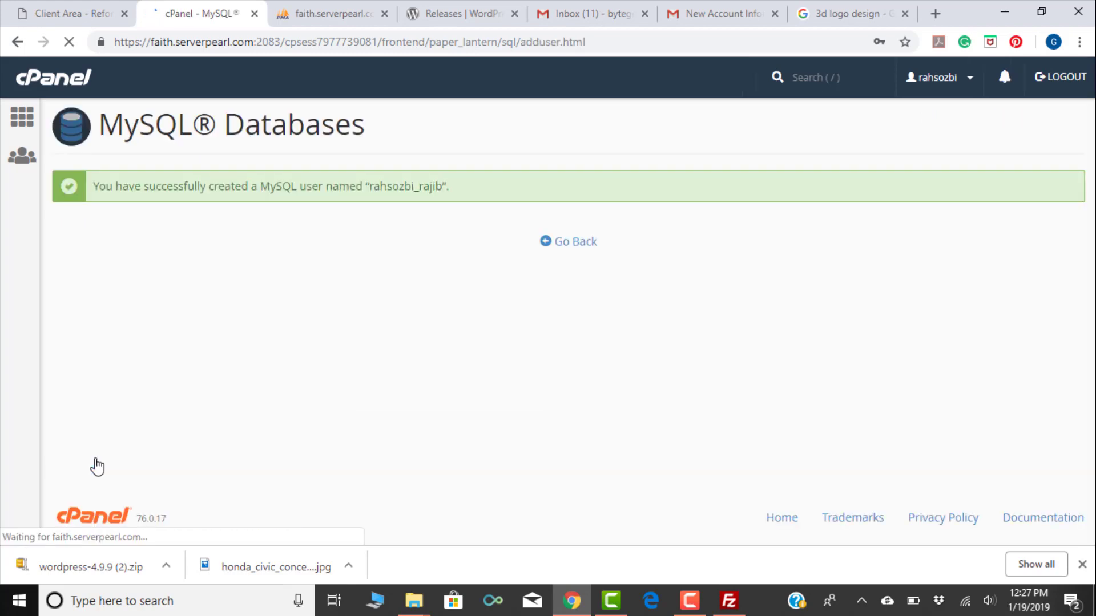
- Add the newly created user to the riansclub database
click(573, 245)
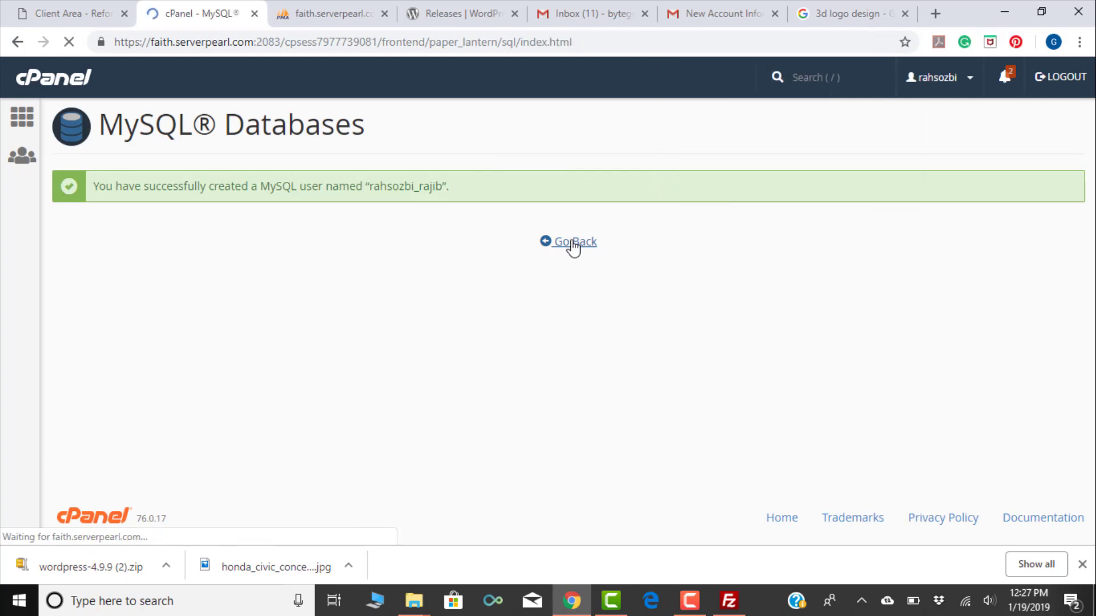
scroll(399, 364, down, 8)
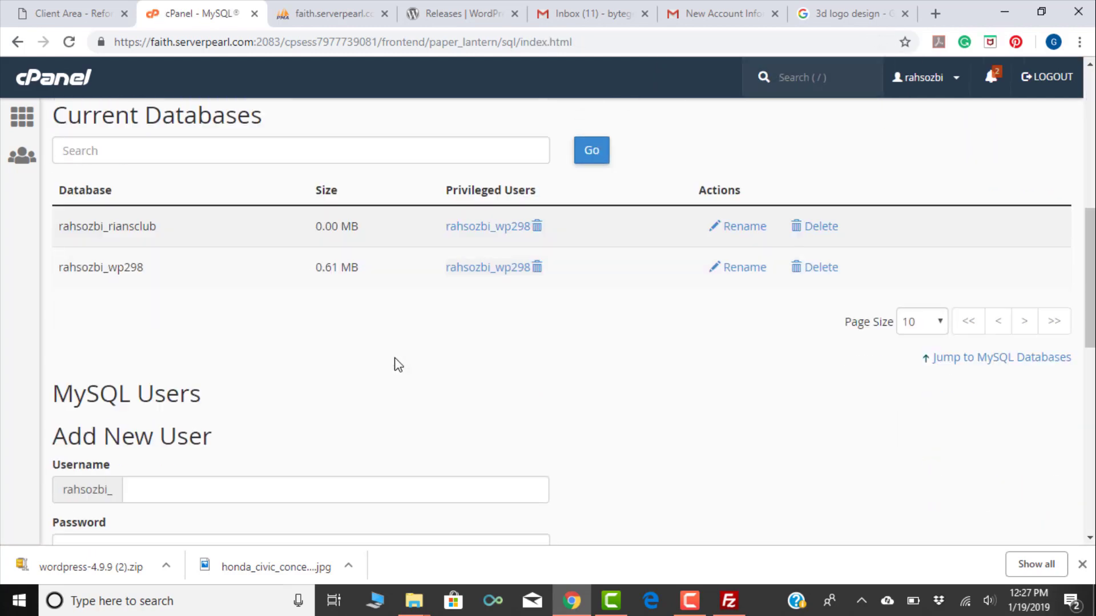
scroll(381, 350, down, 7)
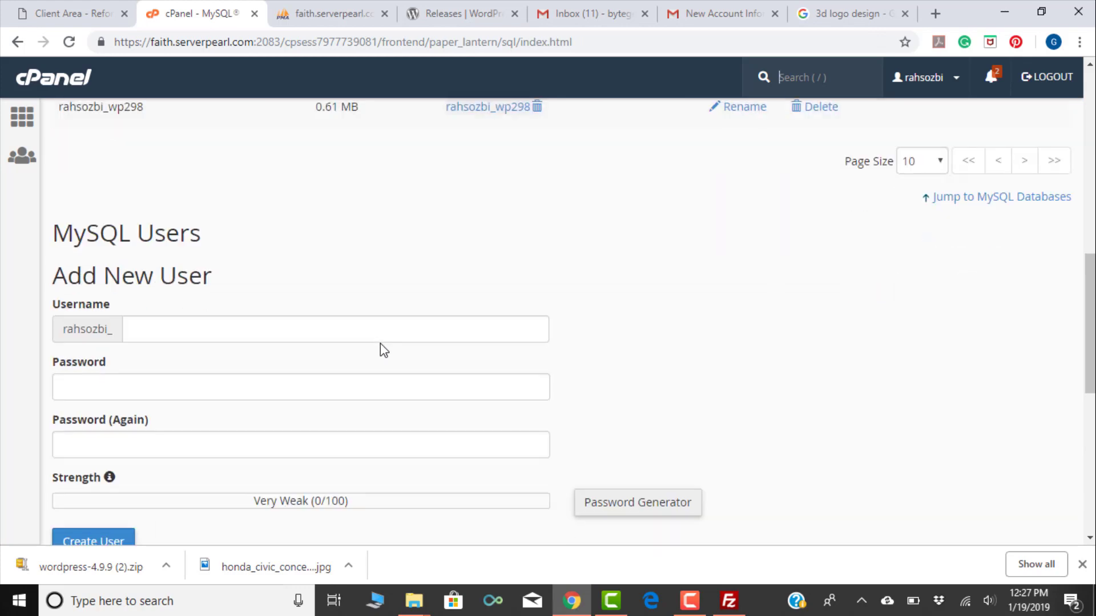
click(180, 434)
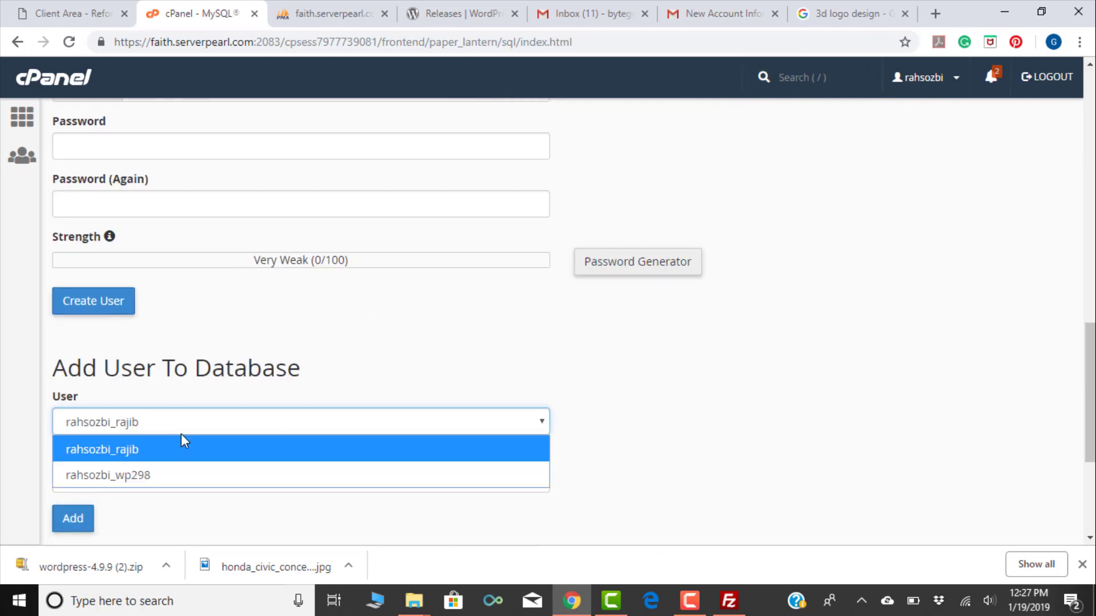
click(150, 448)
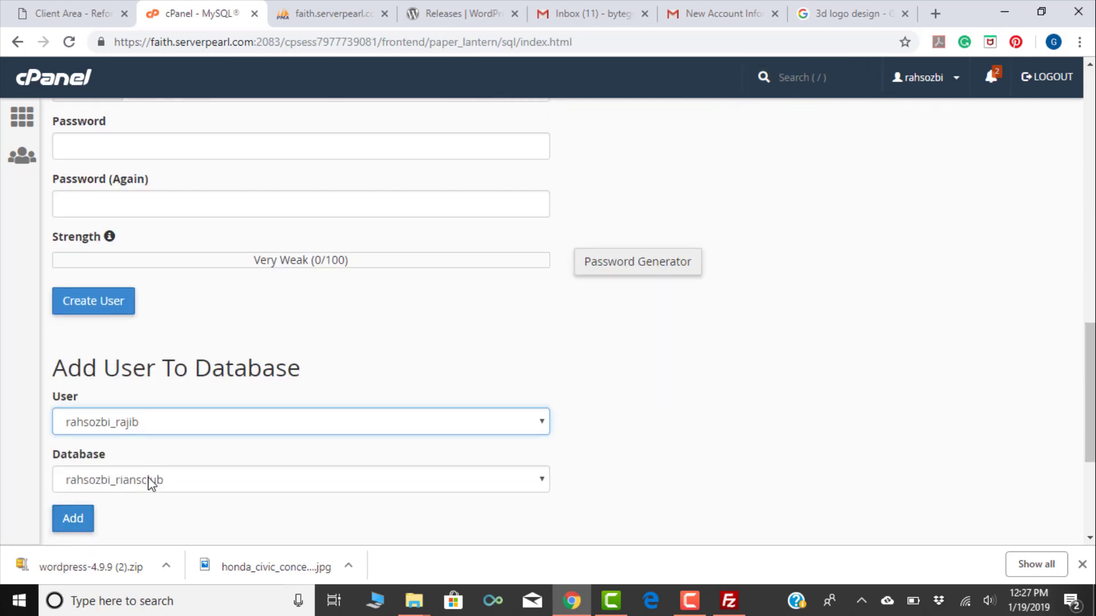
click(80, 521)
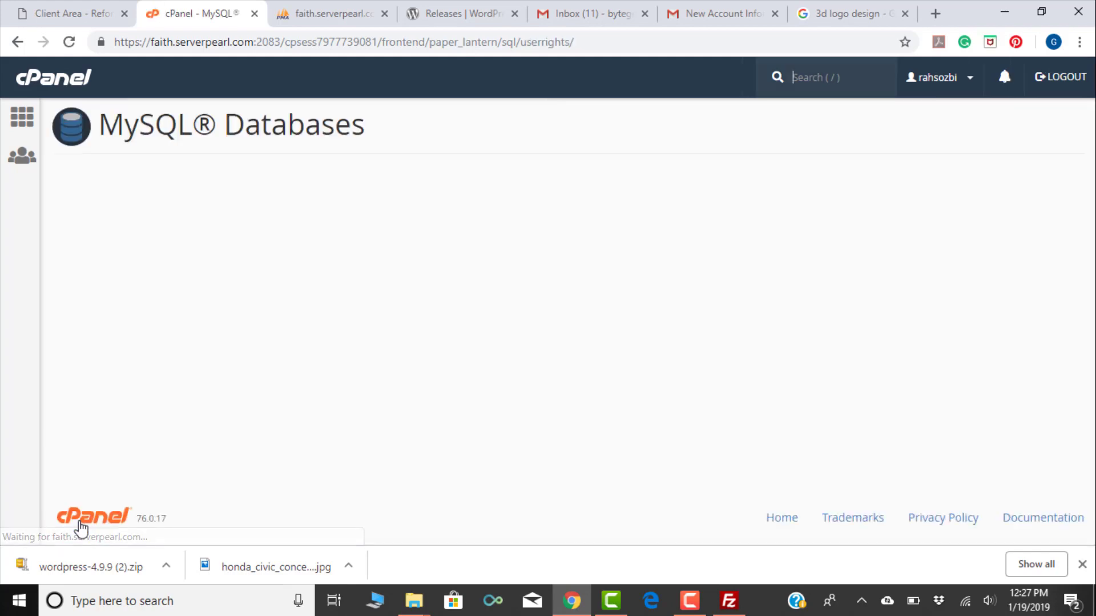
- Grant the user ALL PRIVILEGES, save the changes, and go back to MySQL Databases
click(65, 274)
scroll(311, 239, down, 5)
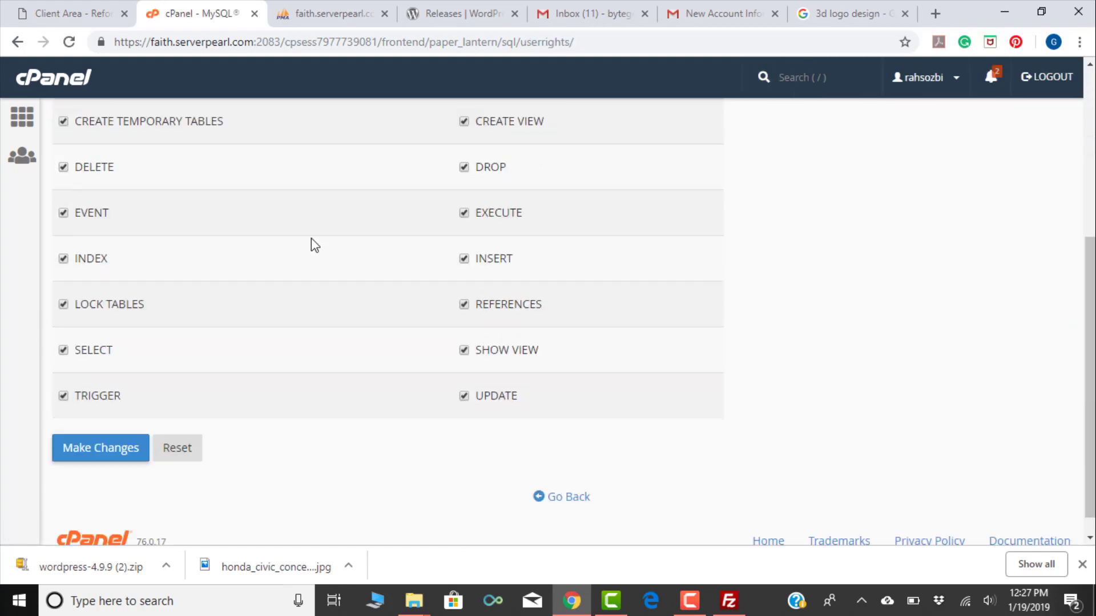
click(101, 431)
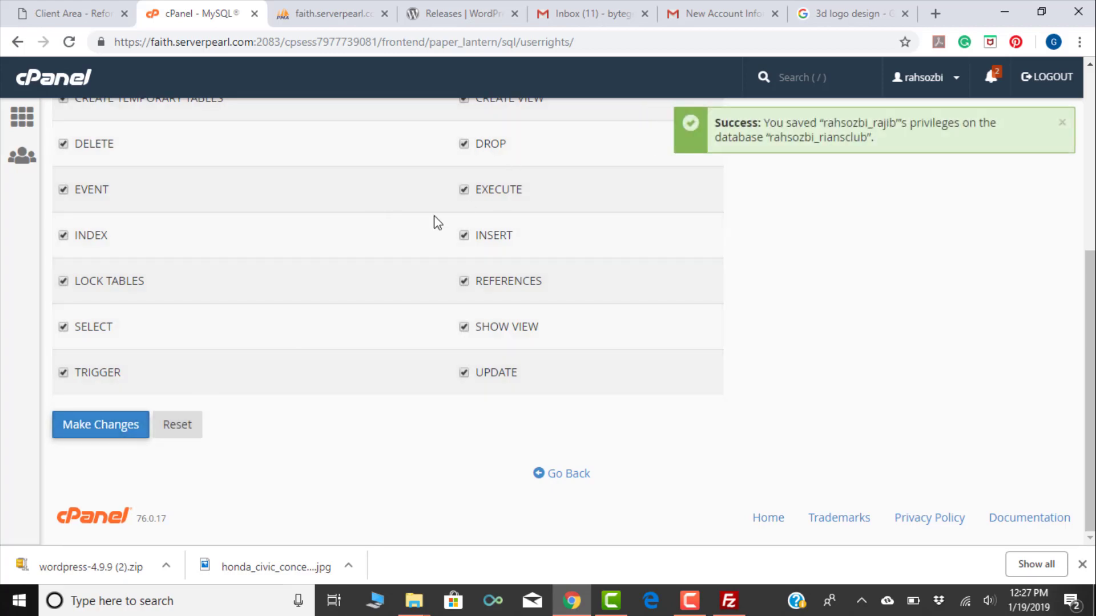
scroll(386, 286, up, 5)
scroll(383, 280, down, 5)
click(558, 478)
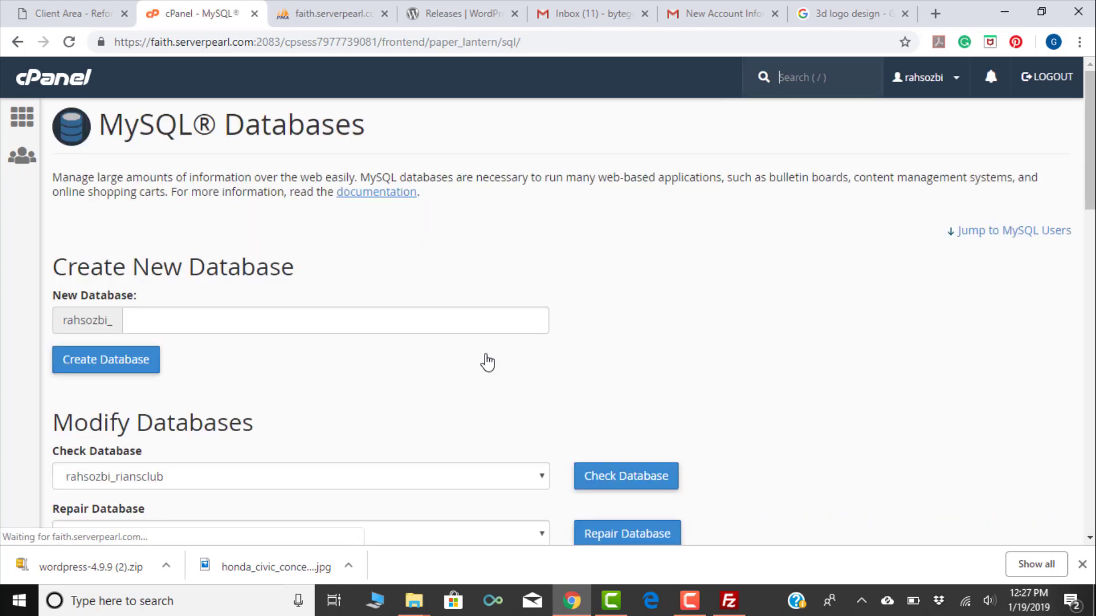
scroll(487, 362, down, 7)
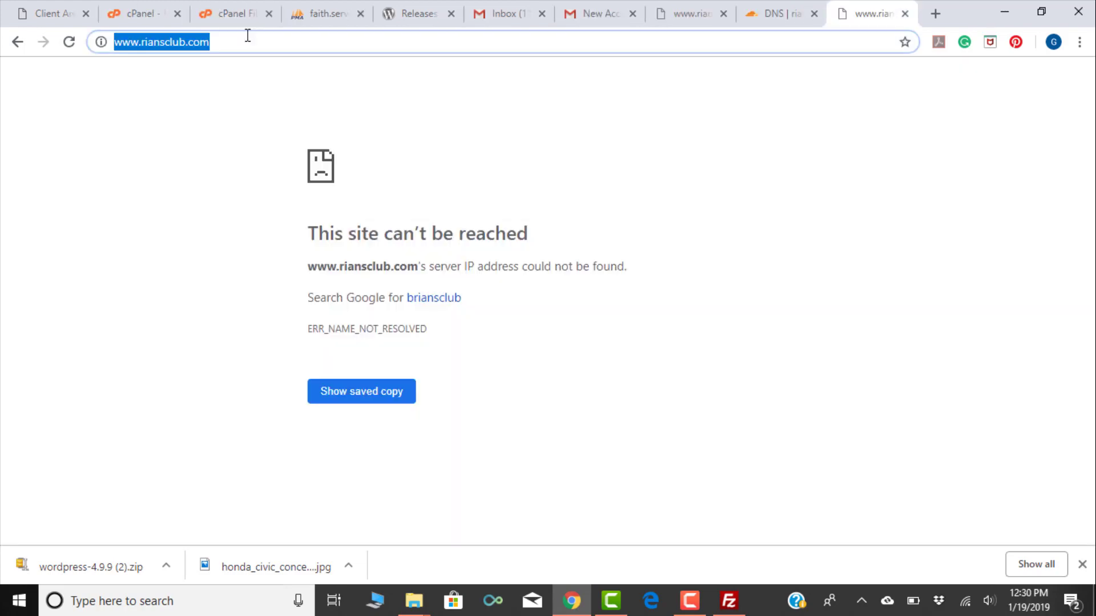
click(247, 36)
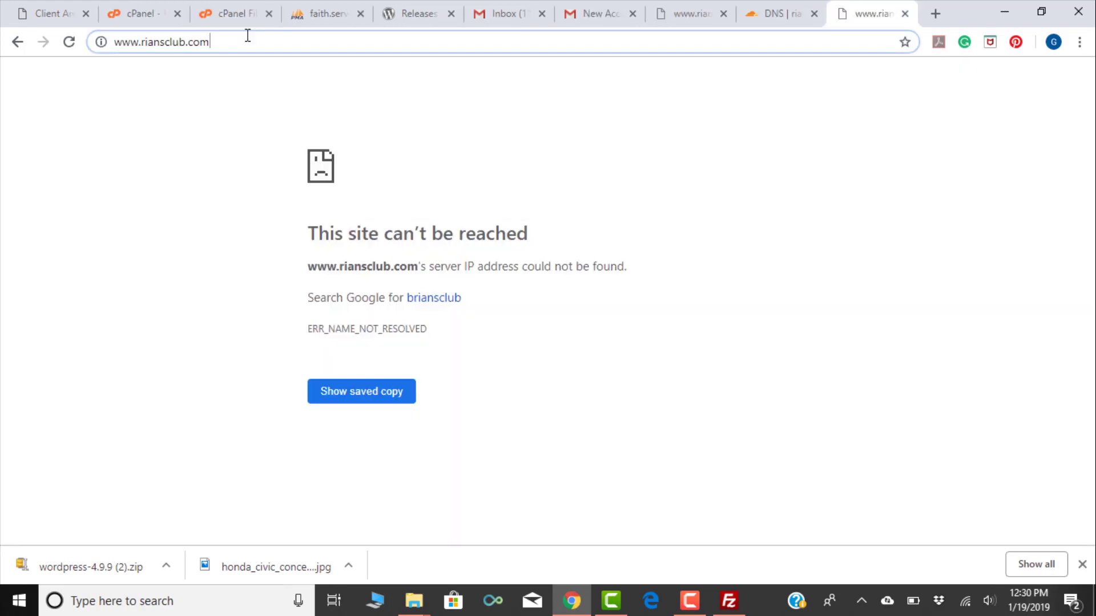
text(/)
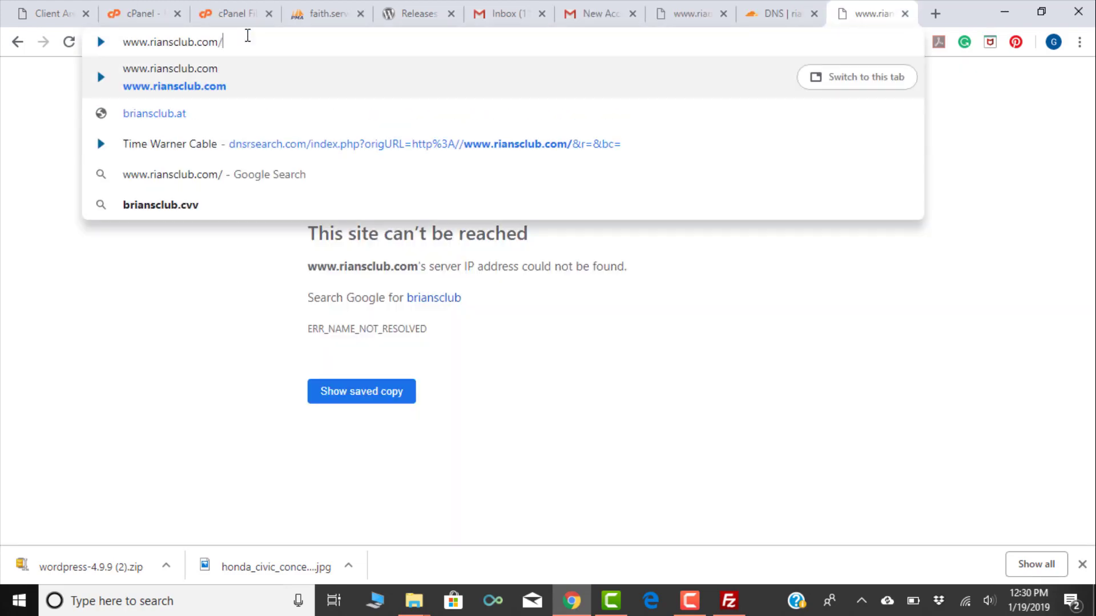
text(index)
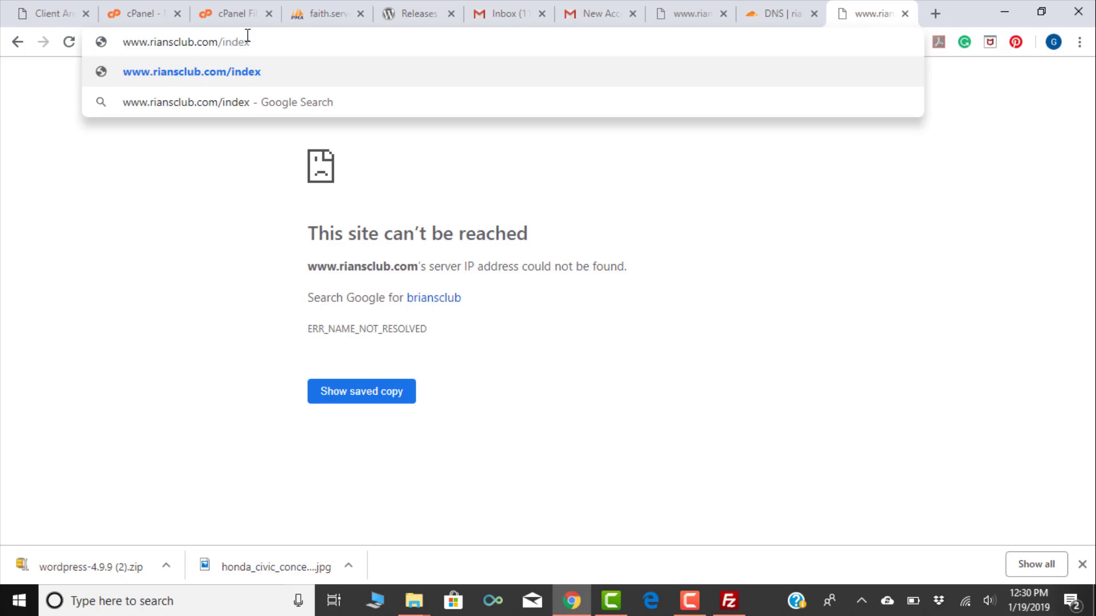
text(.php)
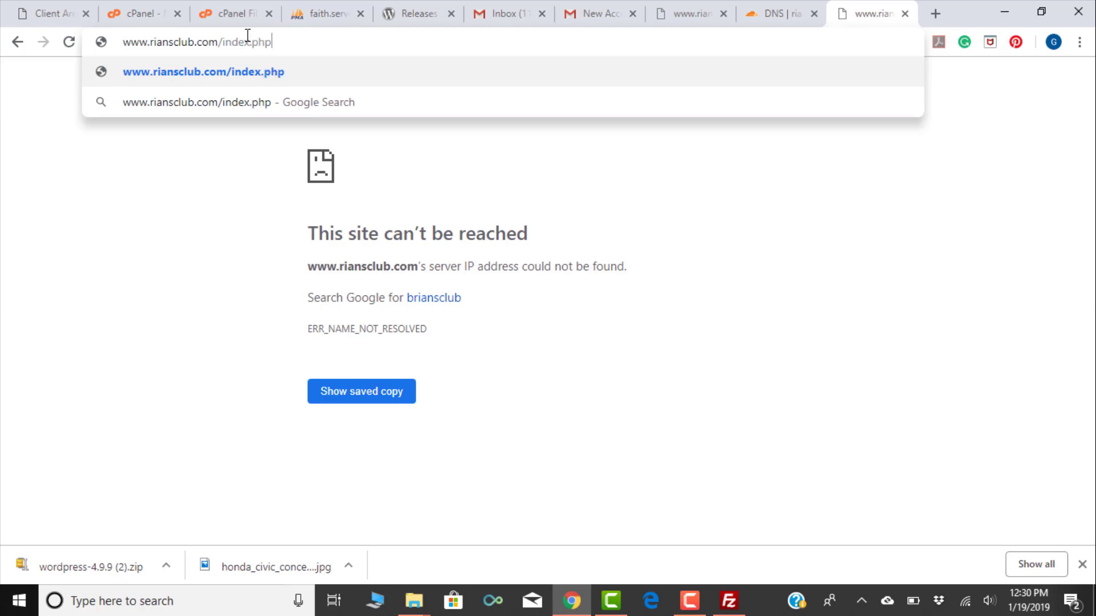
key(Return)
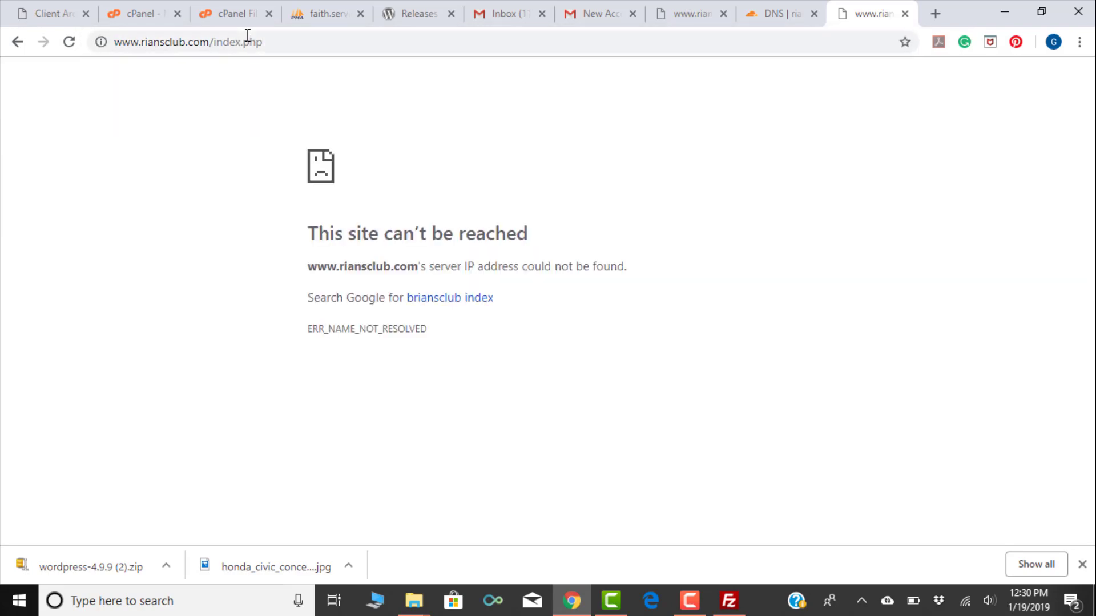
double_click(144, 43)
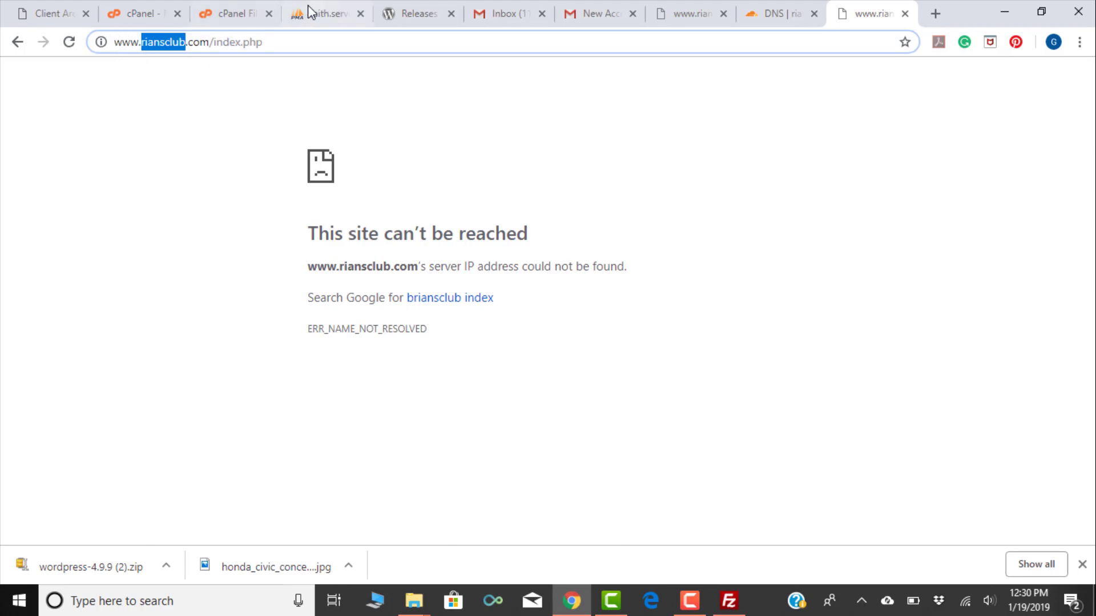
click(139, 43)
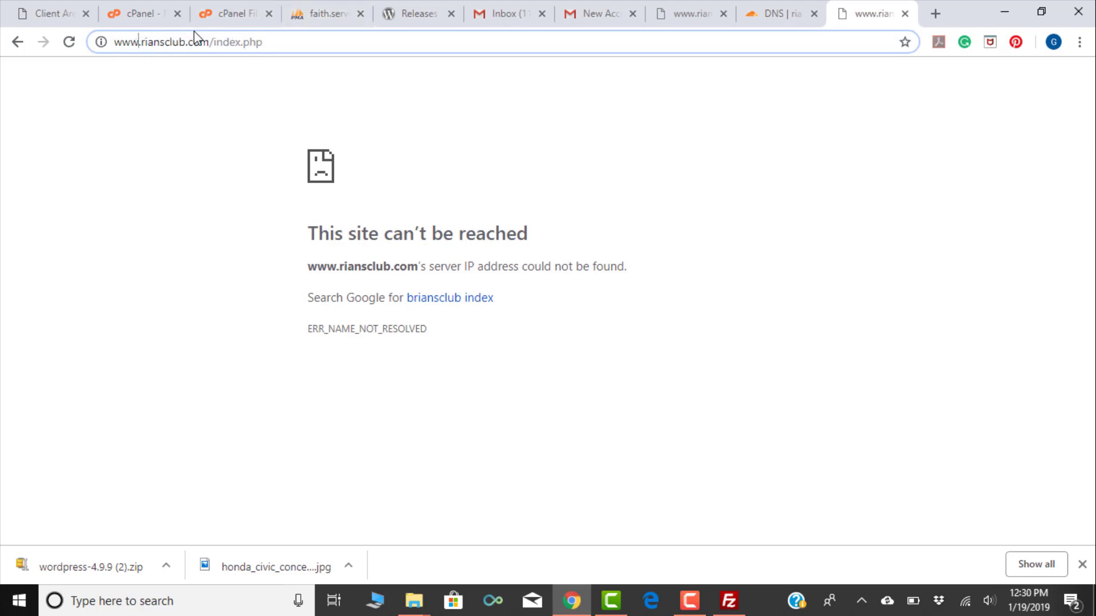
key(BackSpace)
key(BackSpace)
key(BackSpace)
key(BackSpace)
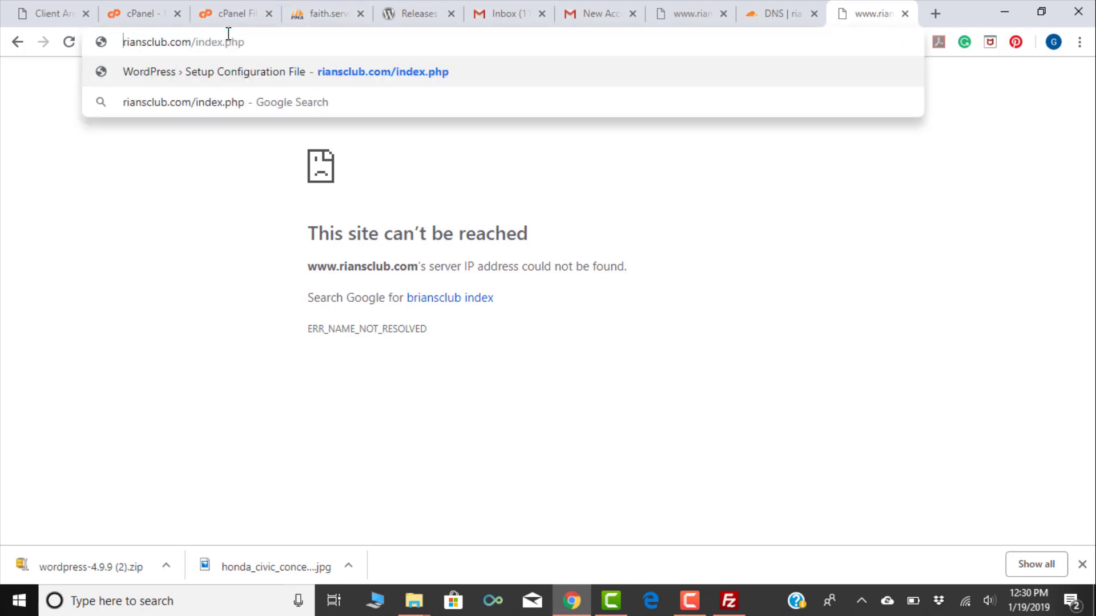
key(Return)
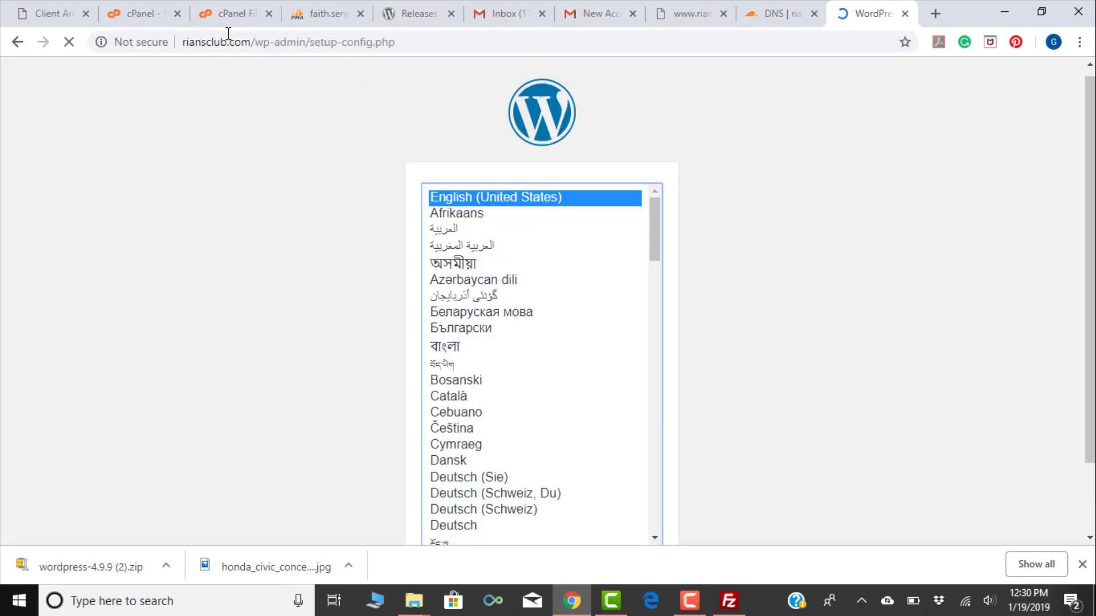
- Continue with English (United States) and proceed past the welcome page via Let's go!
scroll(506, 290, down, 20)
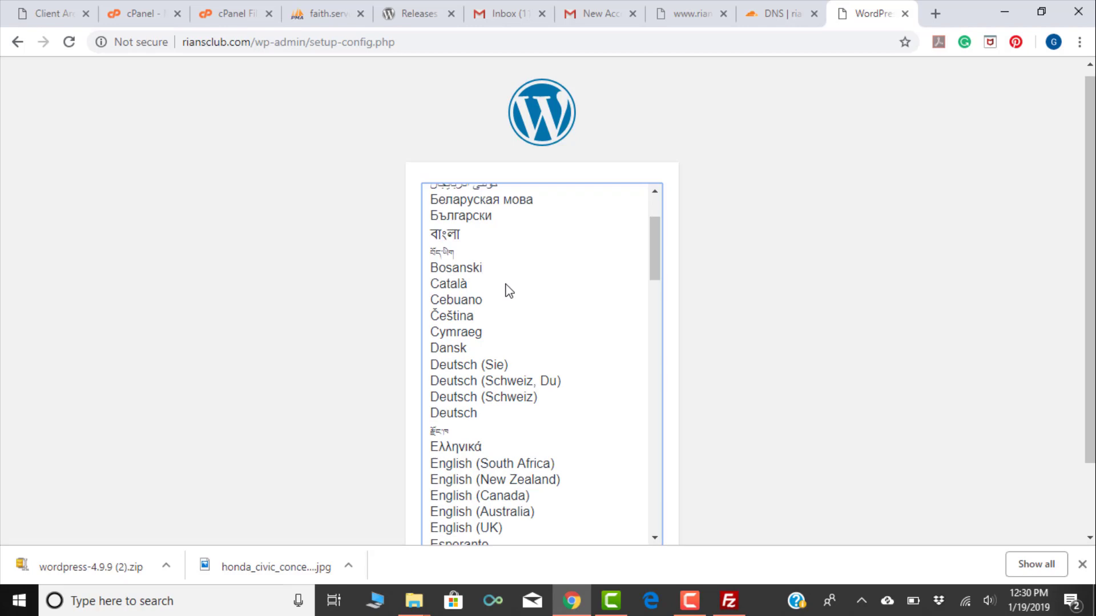
scroll(501, 288, down, 10)
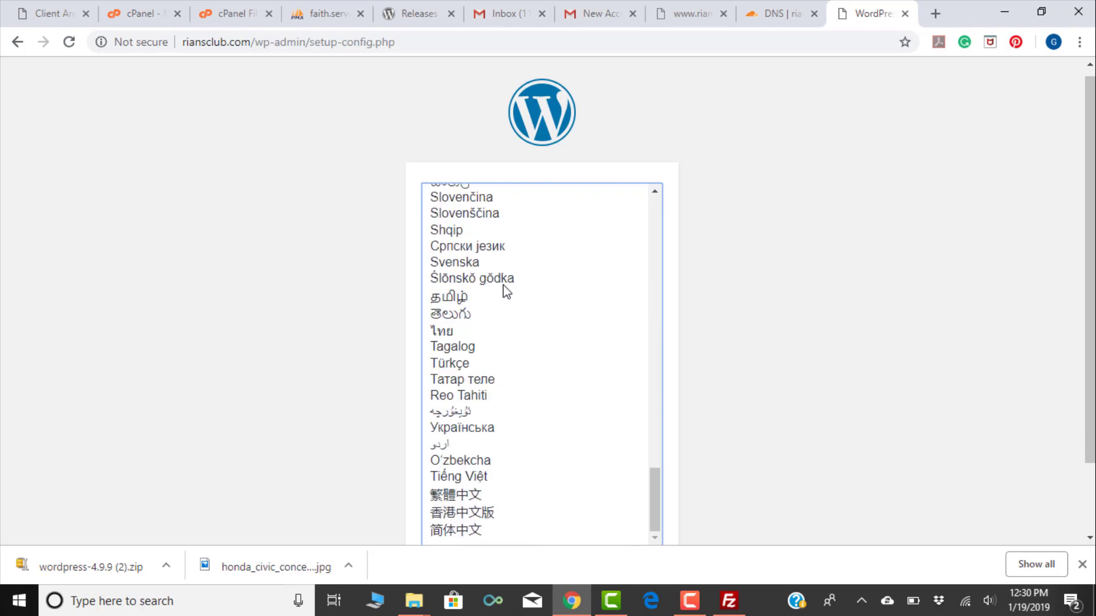
scroll(883, 305, down, 3)
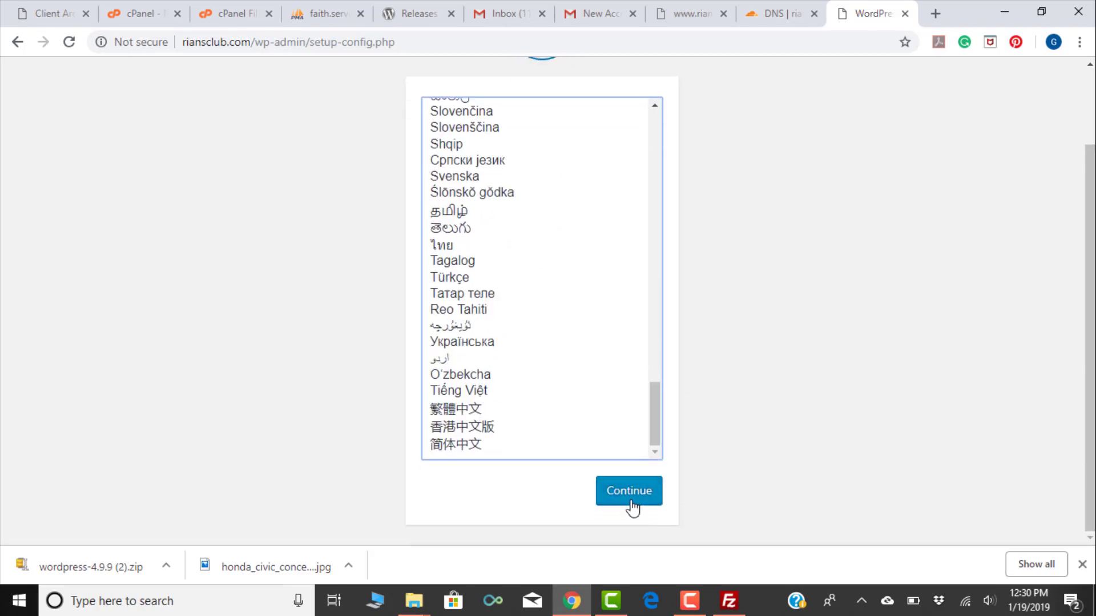
click(630, 503)
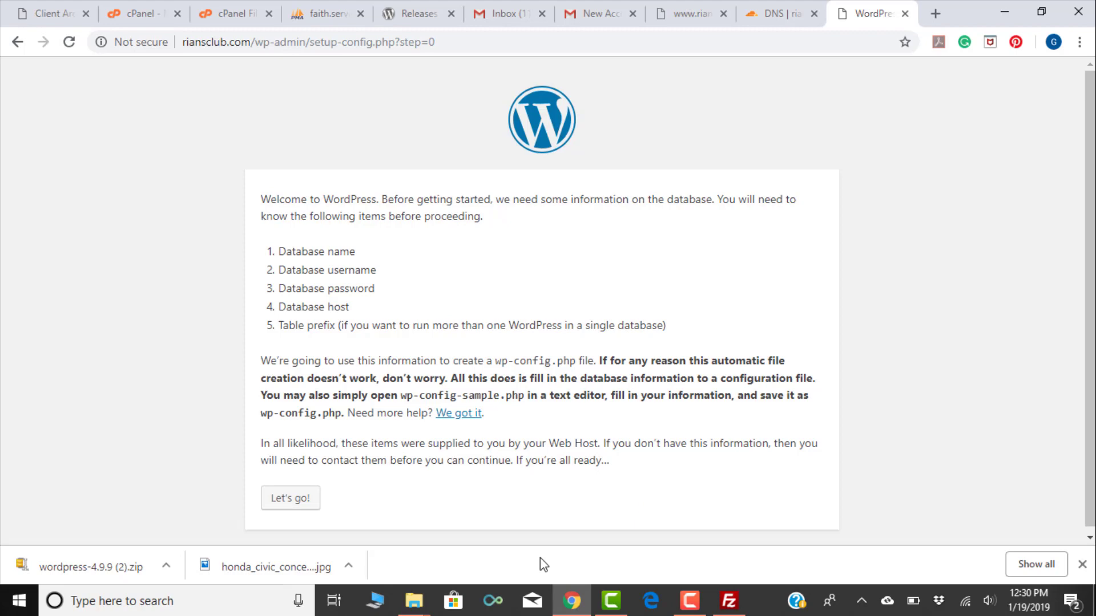
click(292, 501)
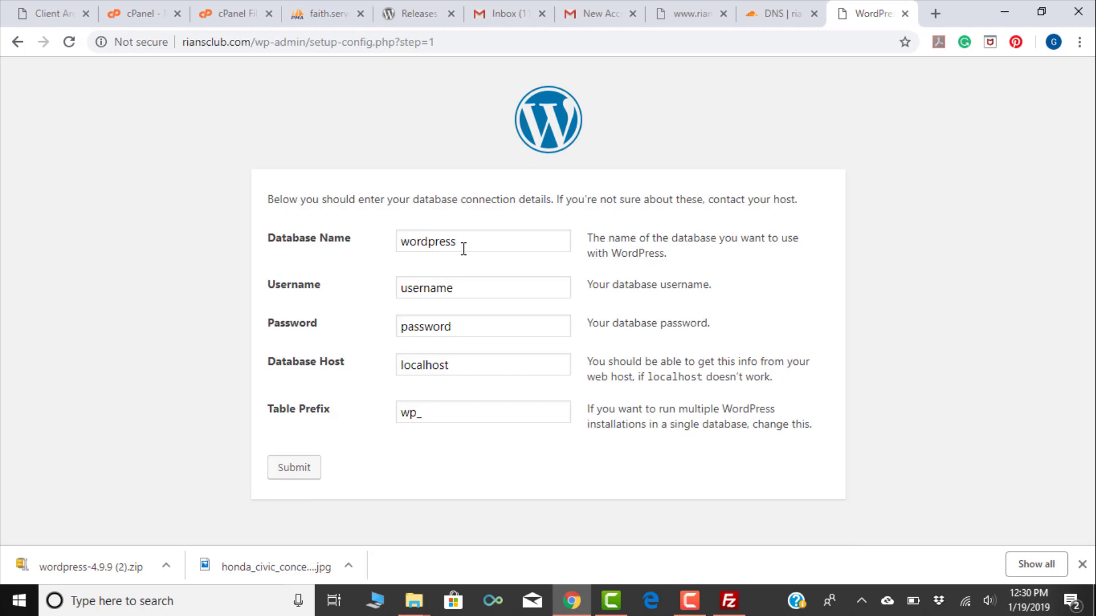
- Highlight the default Database Name and Username values, then switch to the cPanel tab
drag(472, 241, 377, 249)
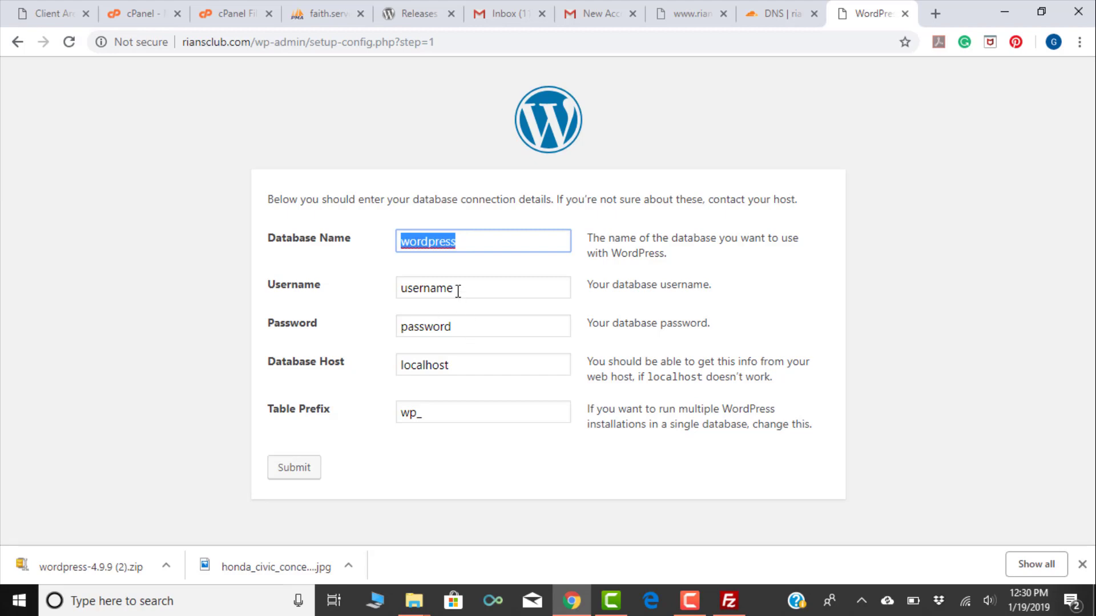
drag(454, 290, 367, 295)
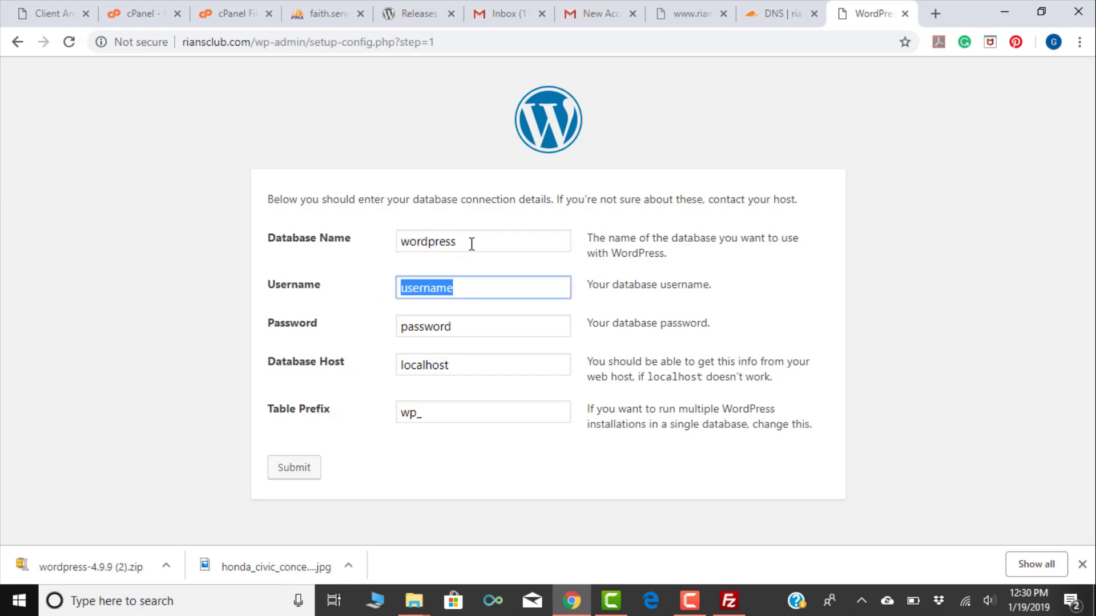
drag(479, 242, 397, 230)
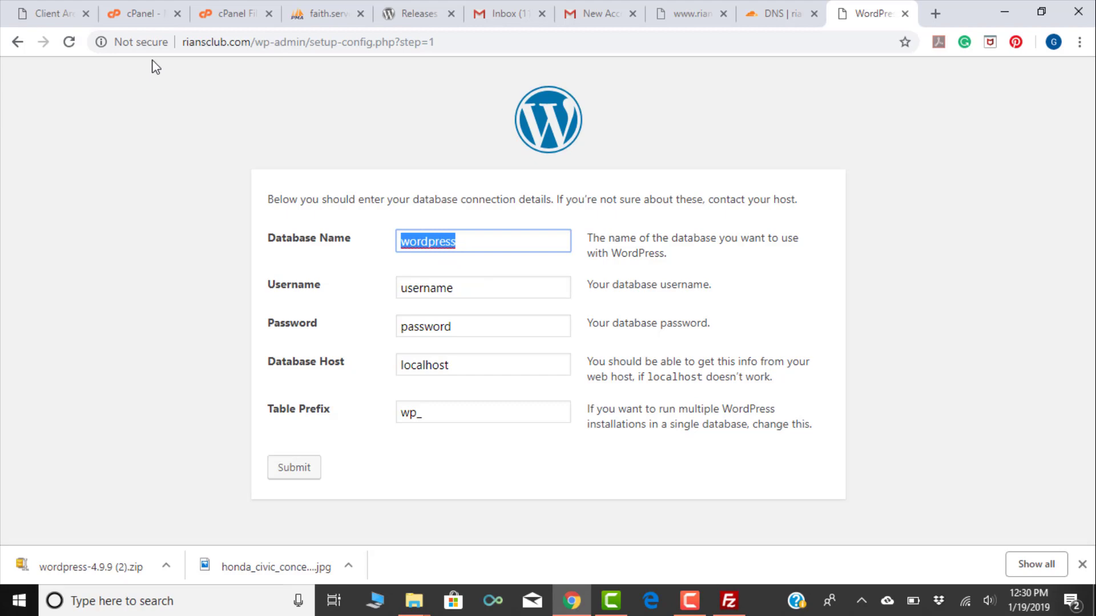
click(140, 17)
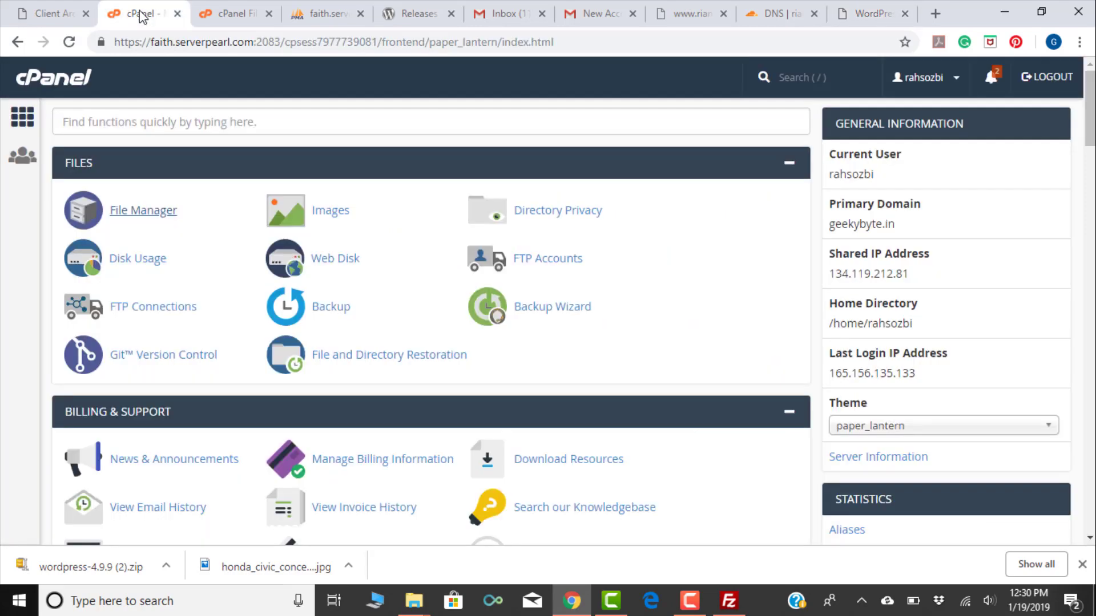
- From the cPanel dashboard, search 'my' and go to the MySQL Databases page
click(235, 14)
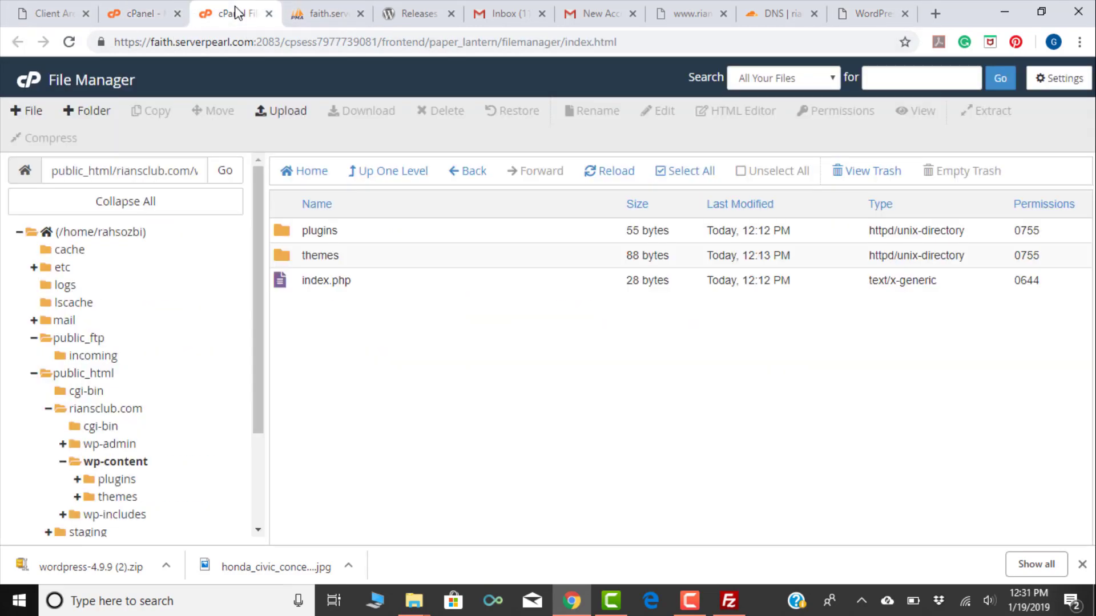
click(157, 14)
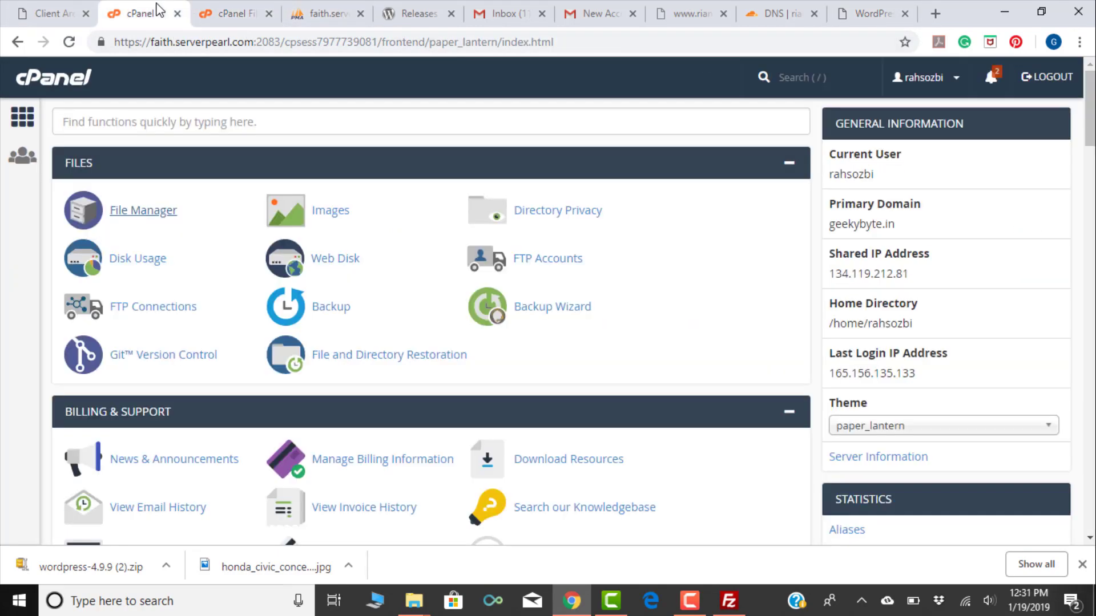
click(128, 123)
text(my)
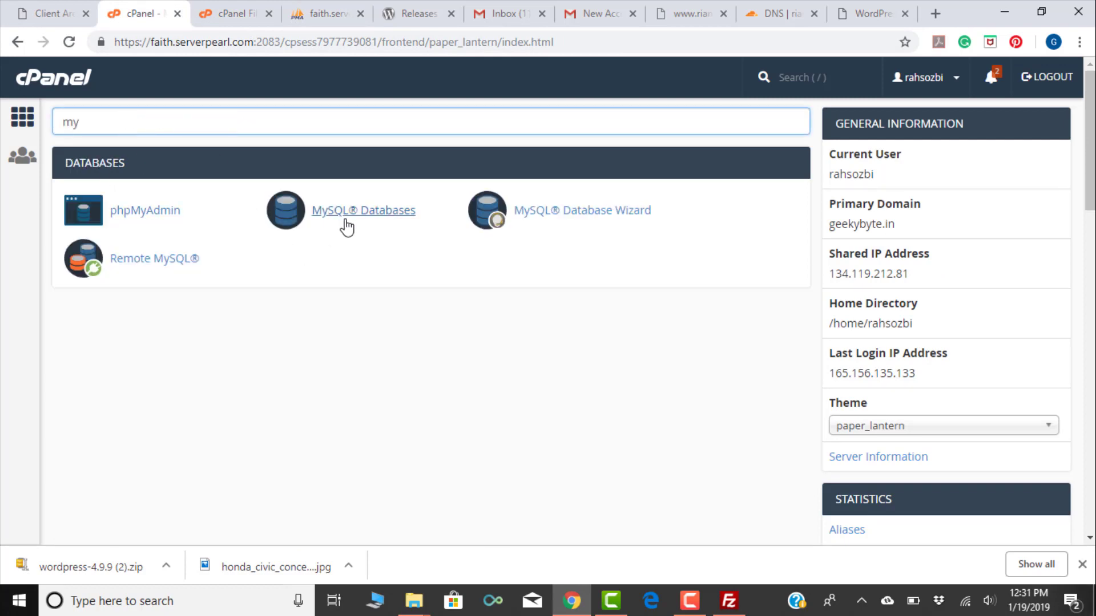
click(346, 224)
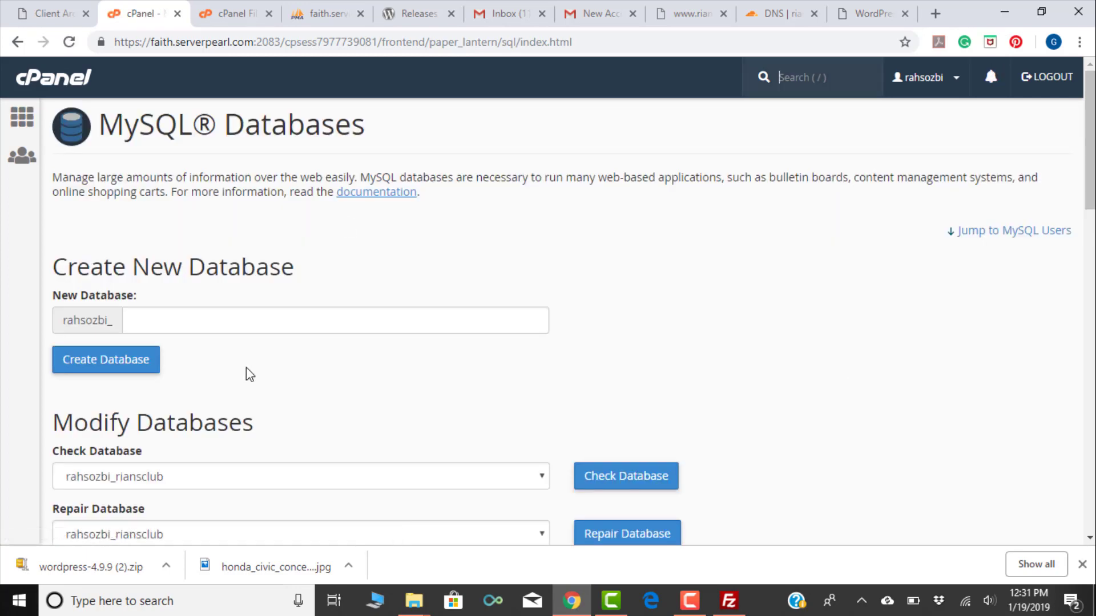
- Copy the riansclub database name from Current Databases and return to the WordPress setup form
scroll(245, 371, down, 7)
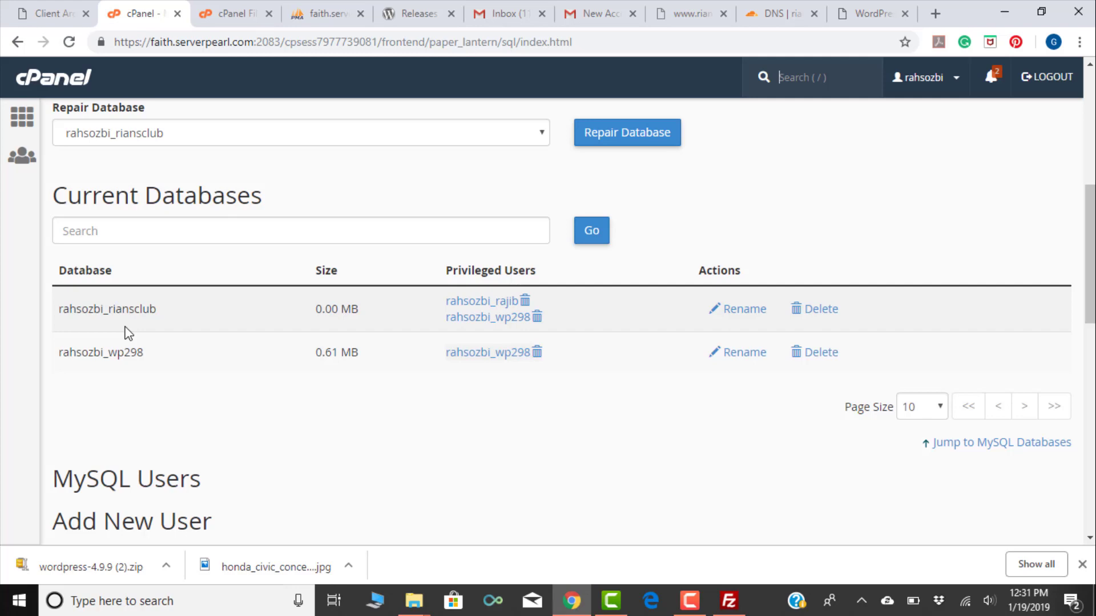
drag(162, 311, 57, 311)
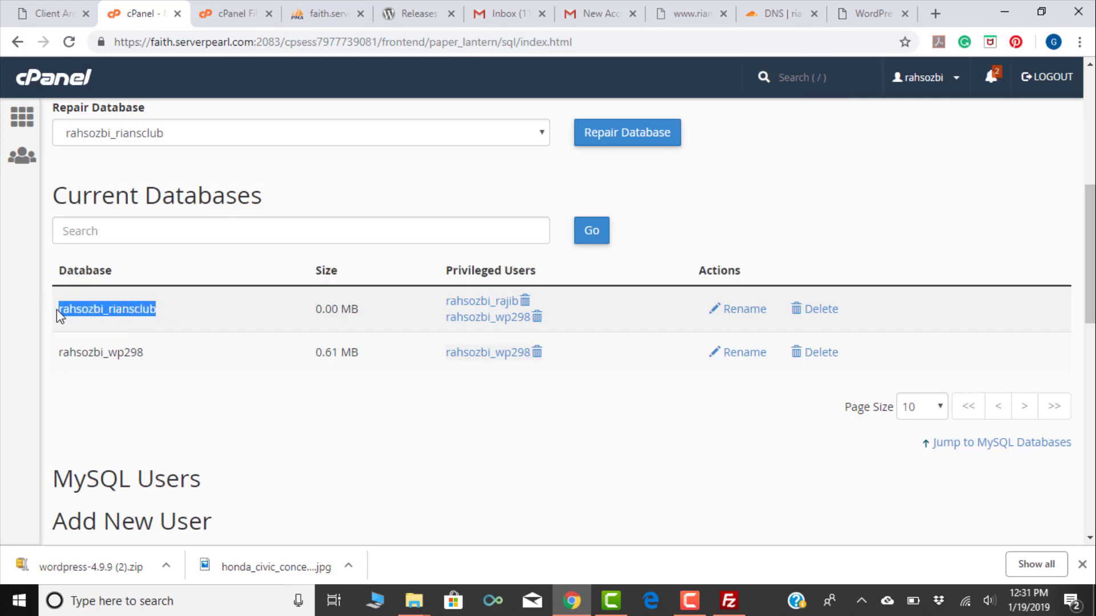
right_click(69, 310)
click(105, 320)
click(870, 13)
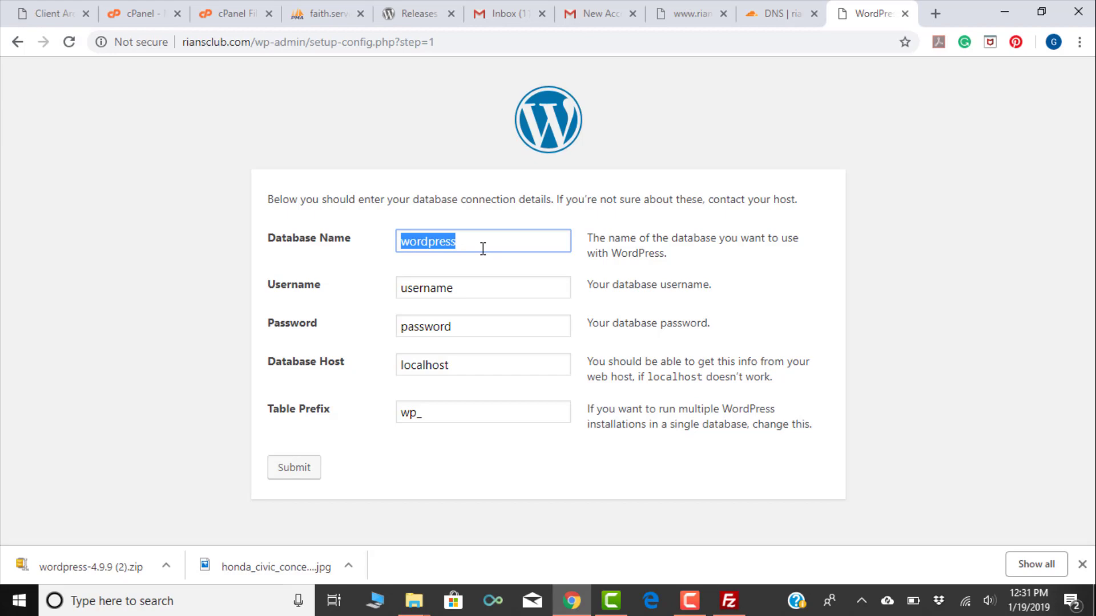
- Paste the riansclub database name, submit, then retry with the corrected database password
key(ctrl+v)
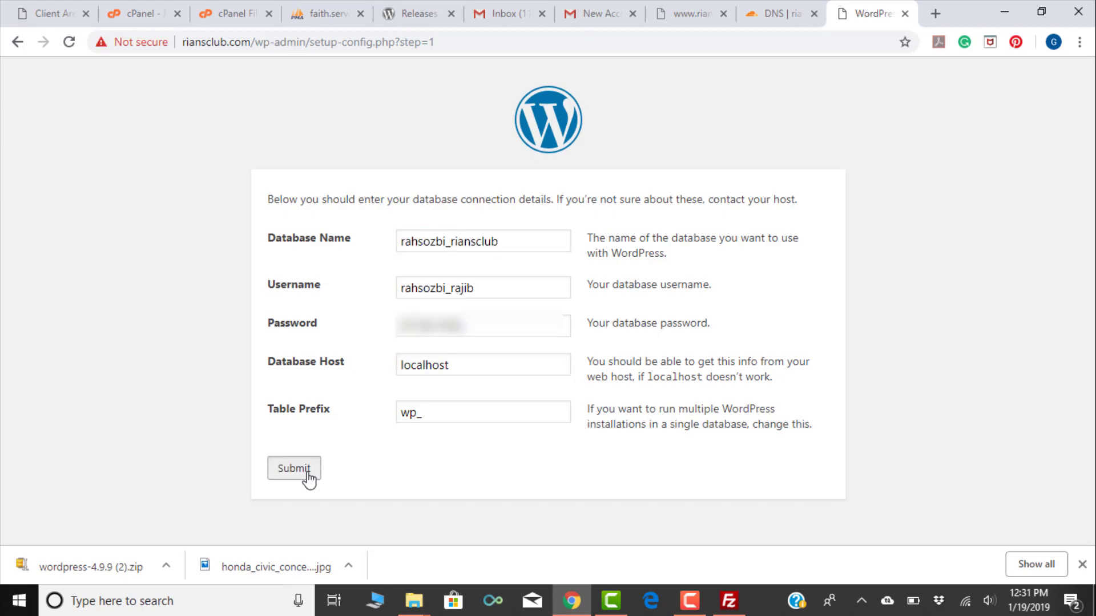
click(302, 473)
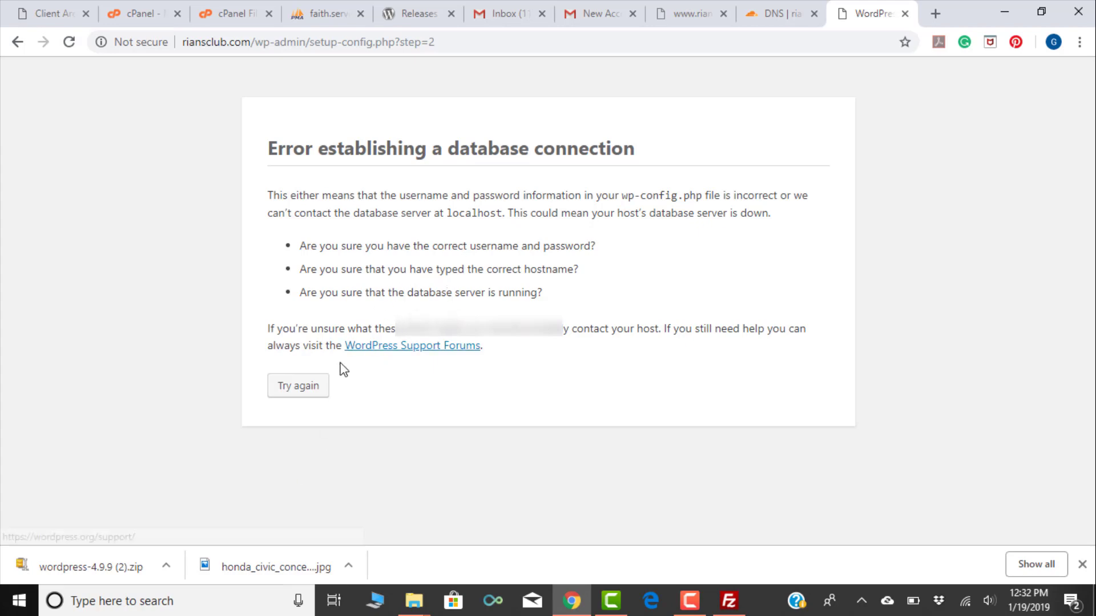
click(311, 388)
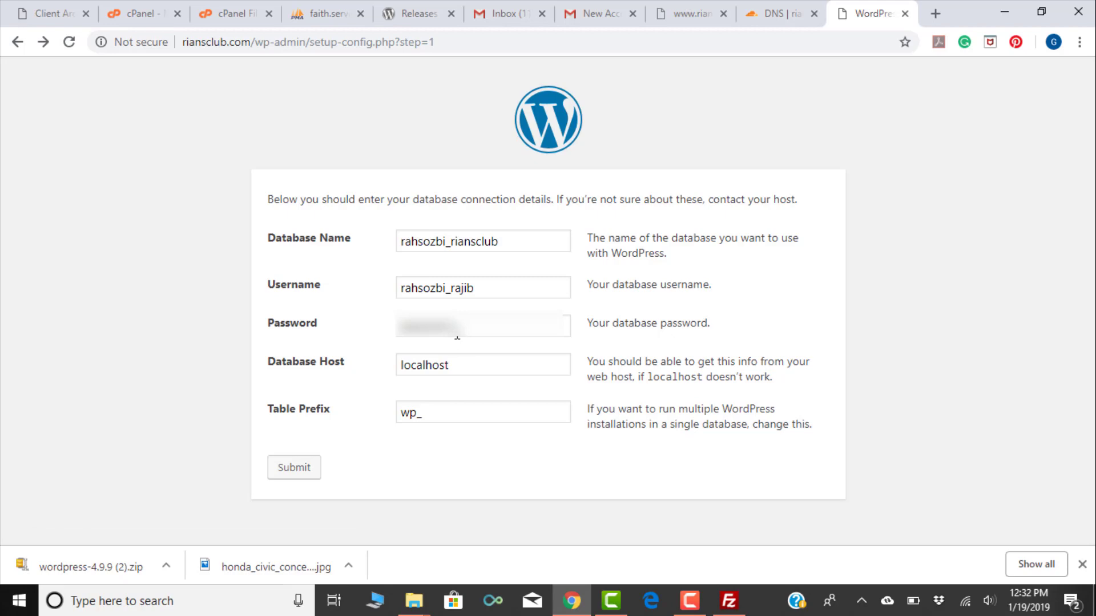
click(457, 336)
drag(450, 330, 358, 330)
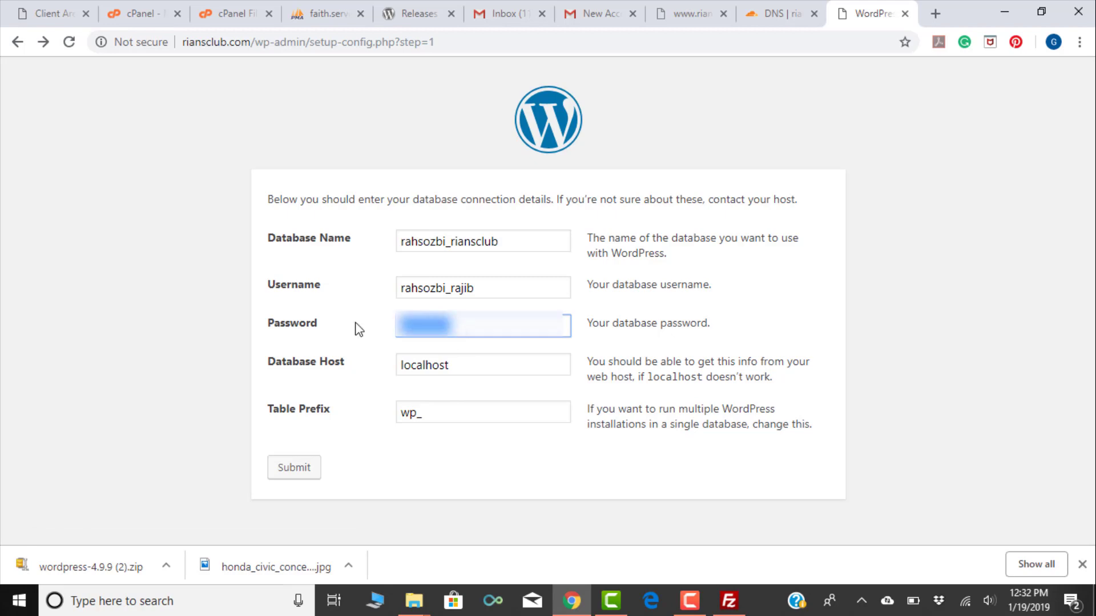
text(*********)
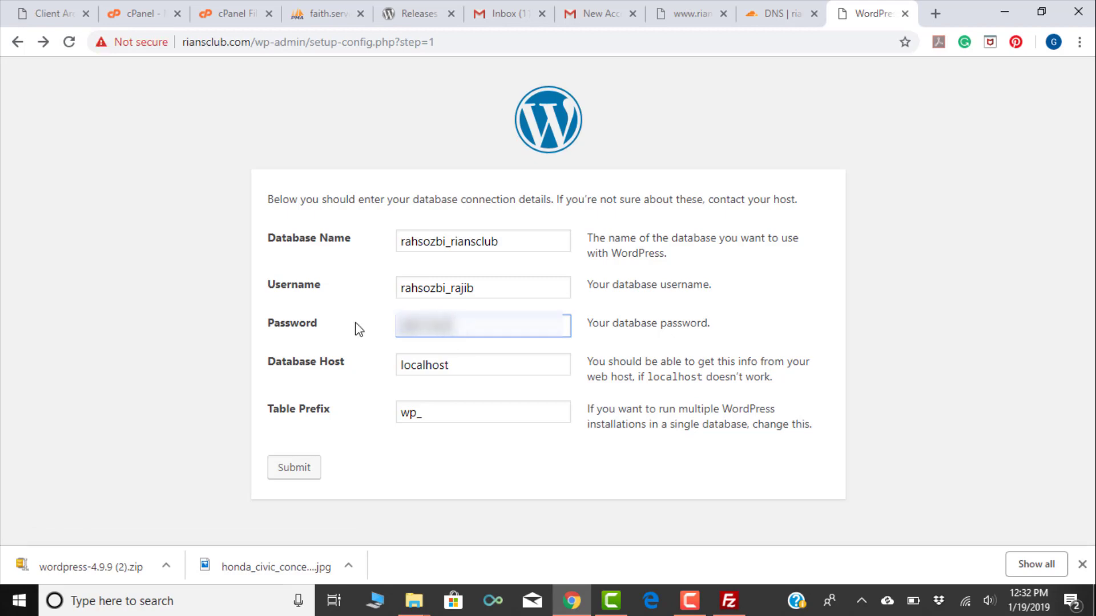
text(******)
click(293, 471)
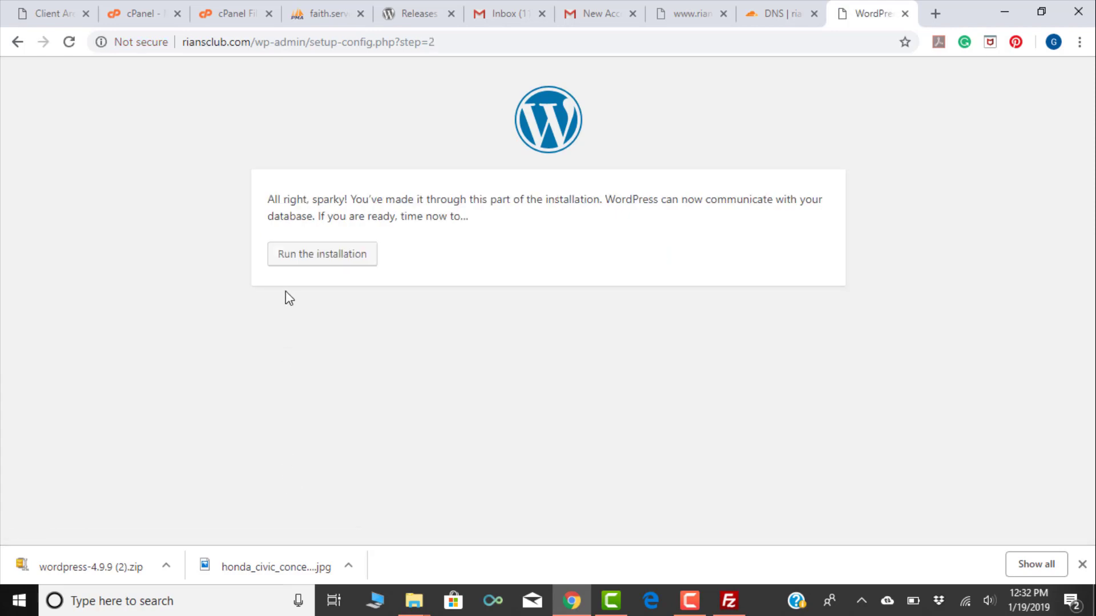
- Run the installation and enter the site title Riansclub
click(300, 260)
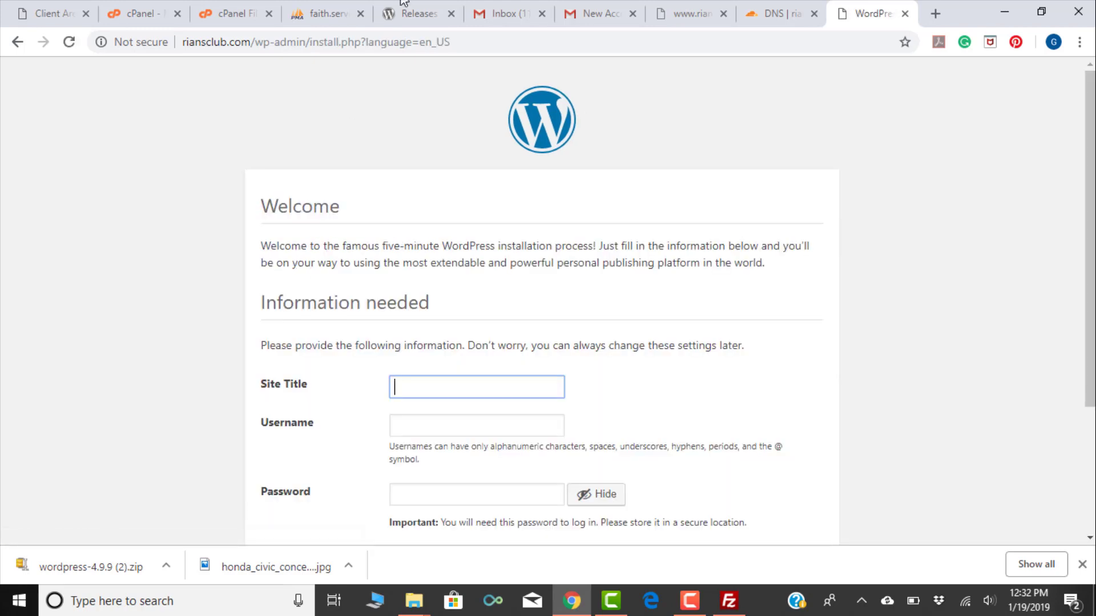
text(Rians)
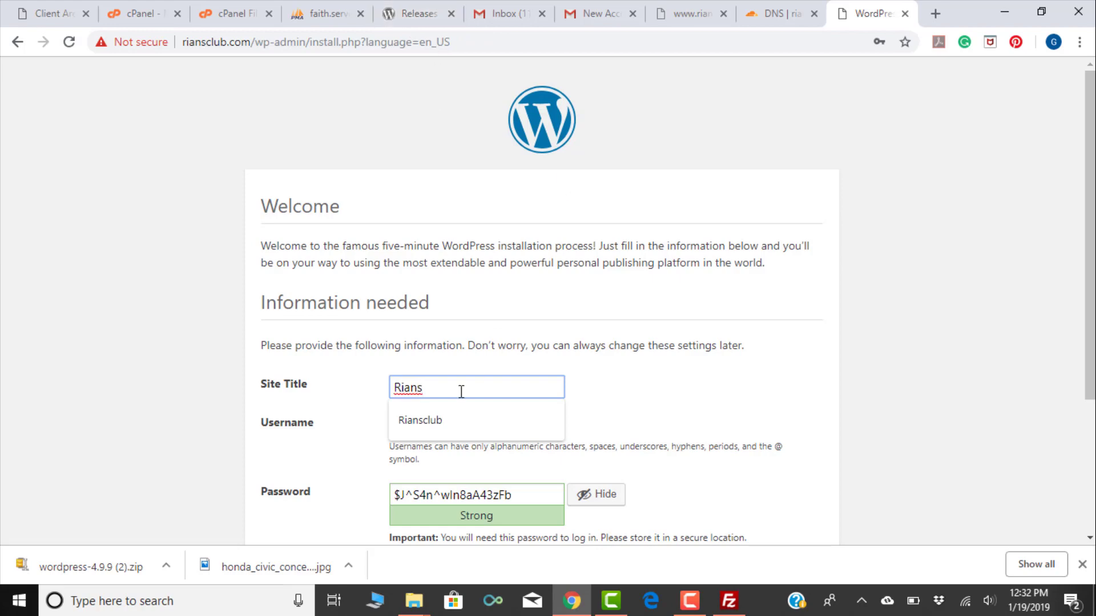
click(440, 421)
click(439, 423)
scroll(669, 298, down, 3)
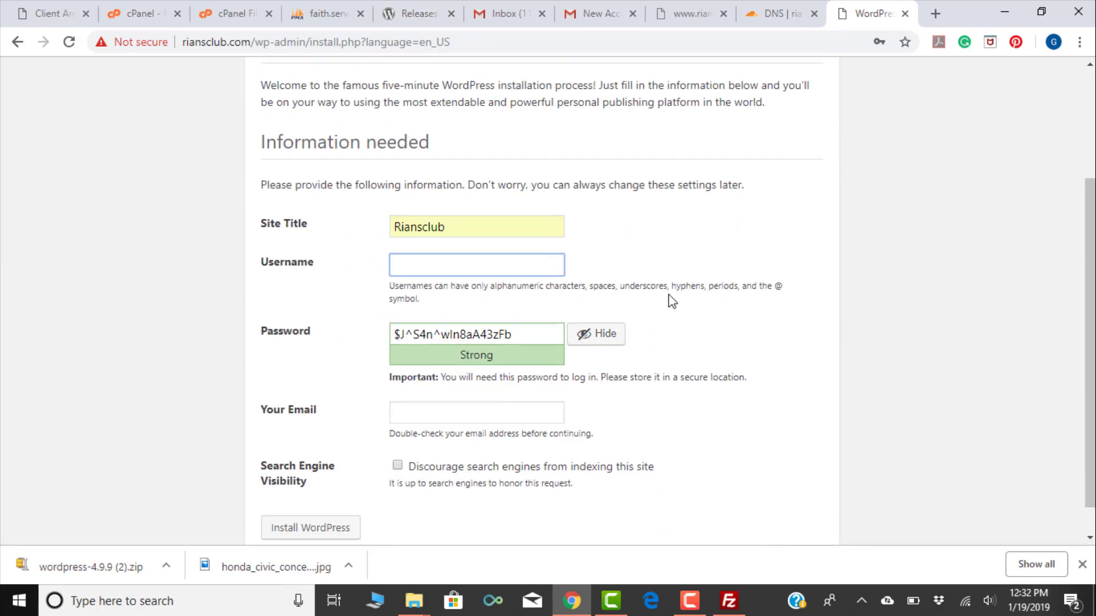
click(668, 238)
- Enter the admin username and a confirmed weak password, fill the e-mail, and install WordPress
click(434, 268)
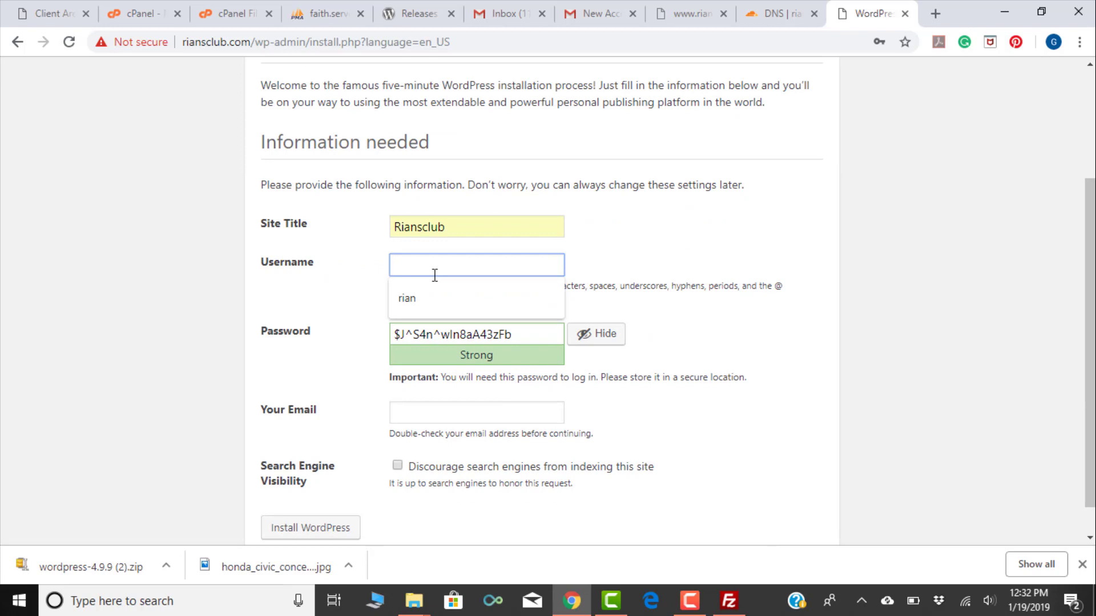
key(Tab)
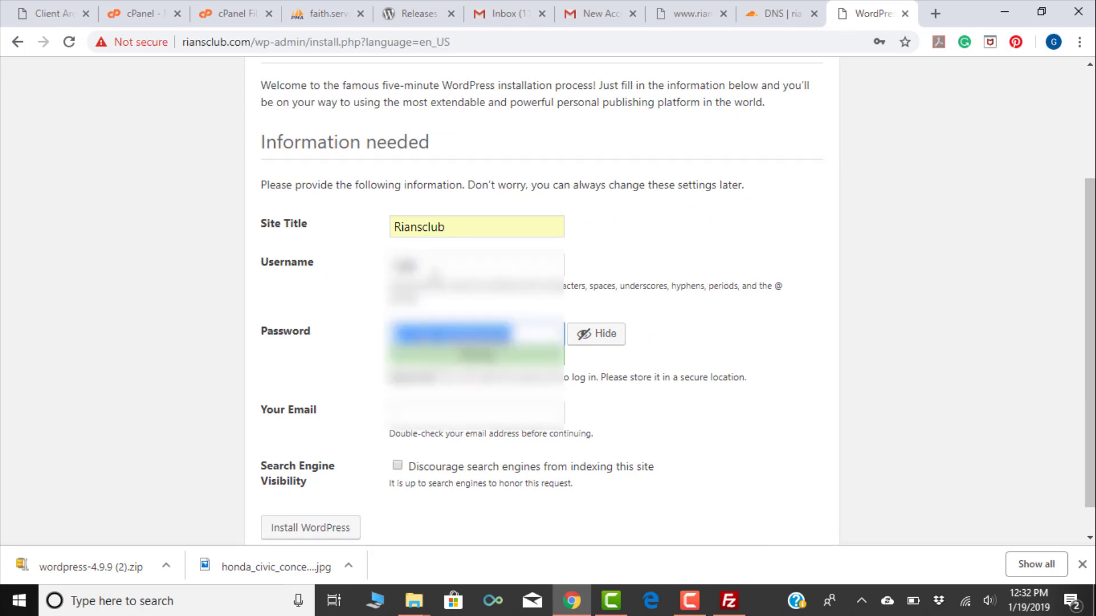
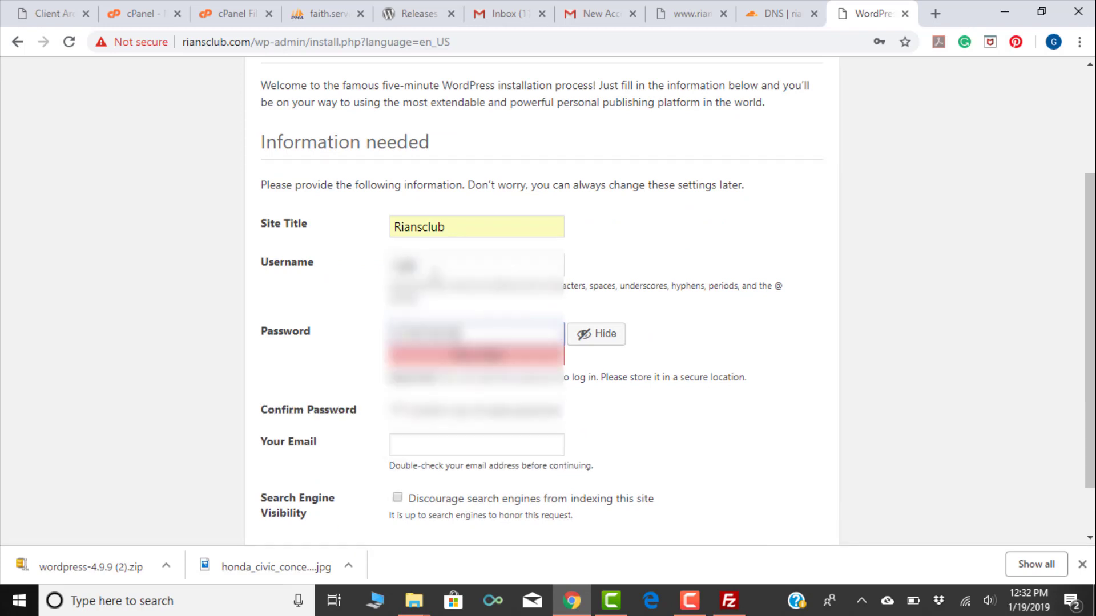
click(401, 410)
click(422, 453)
scroll(422, 453, up, 1)
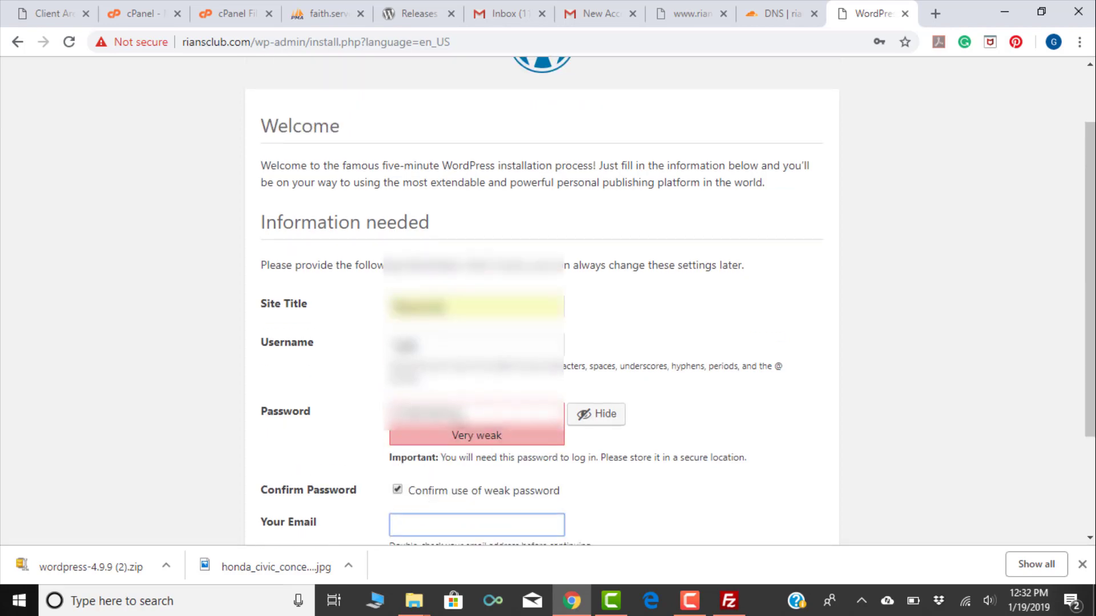
scroll(421, 453, down, 2)
click(442, 410)
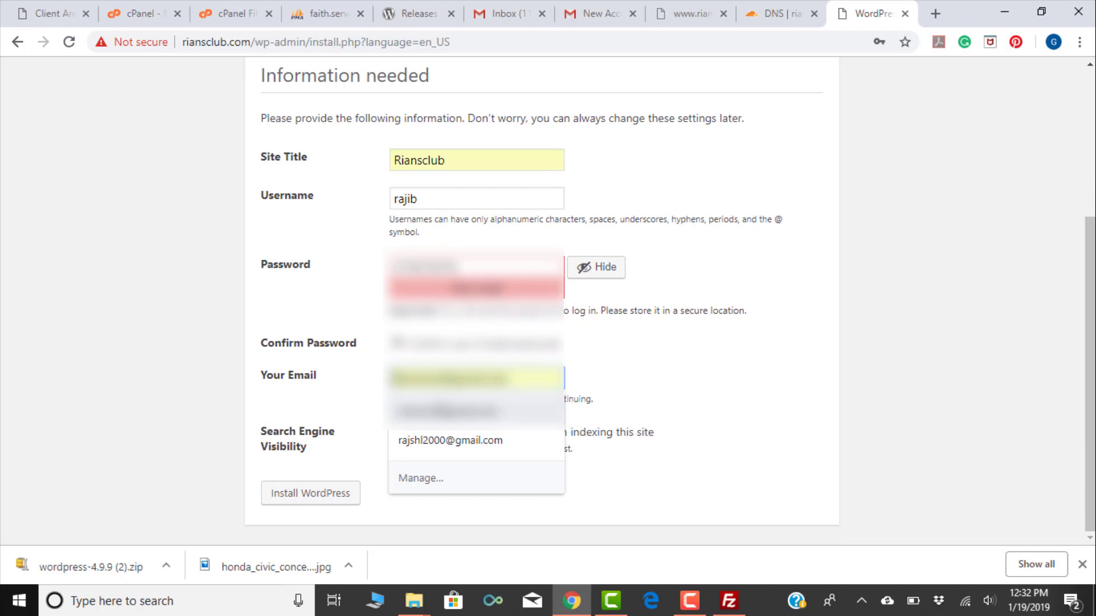
click(312, 500)
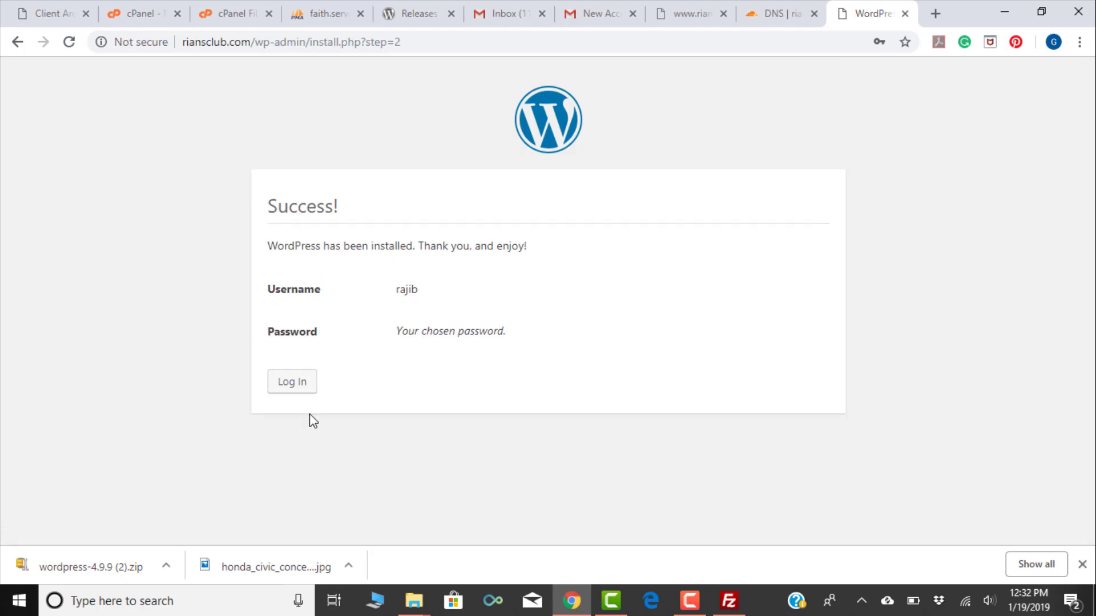
- Log in to WordPress with the new admin username and password
click(292, 381)
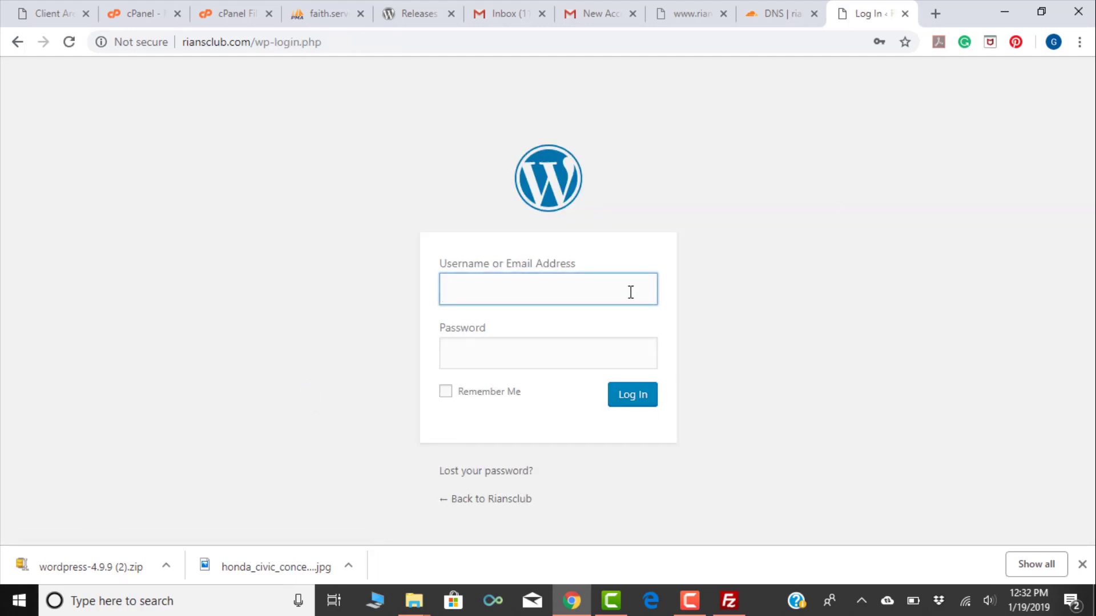
text(rian)
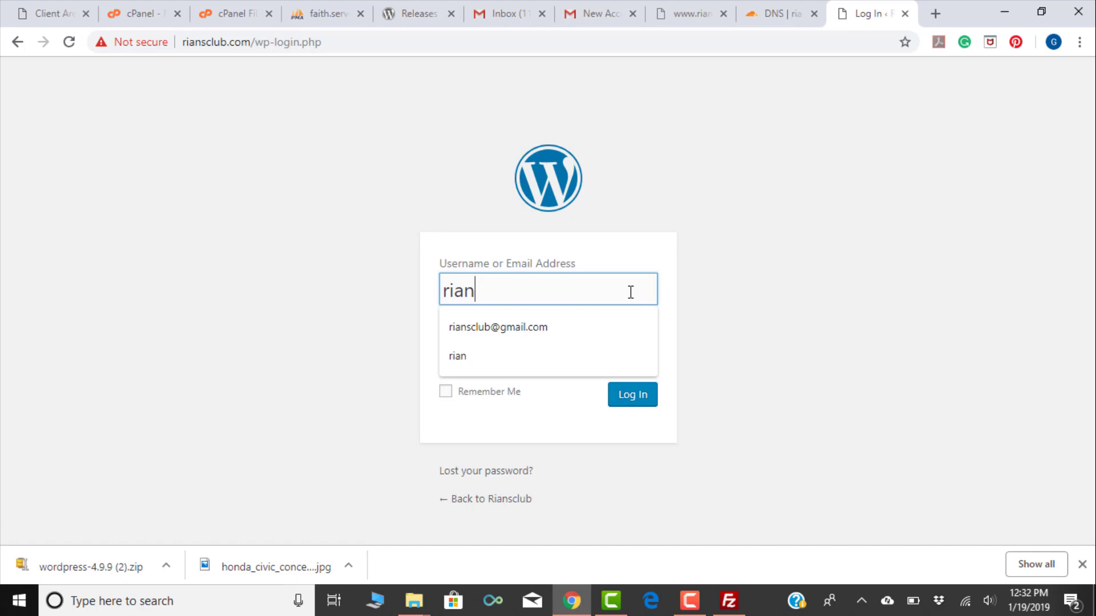
key(BackSpace)
key(BackSpace)
key(BackSpace)
key(BackSpace)
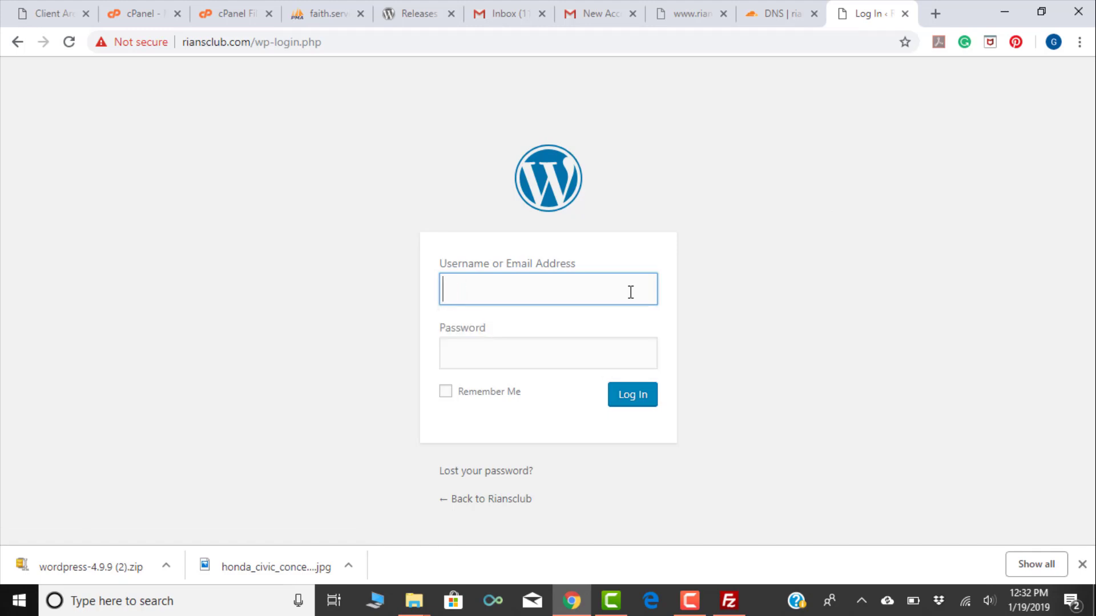
text(rajib)
key(Tab)
text(••)
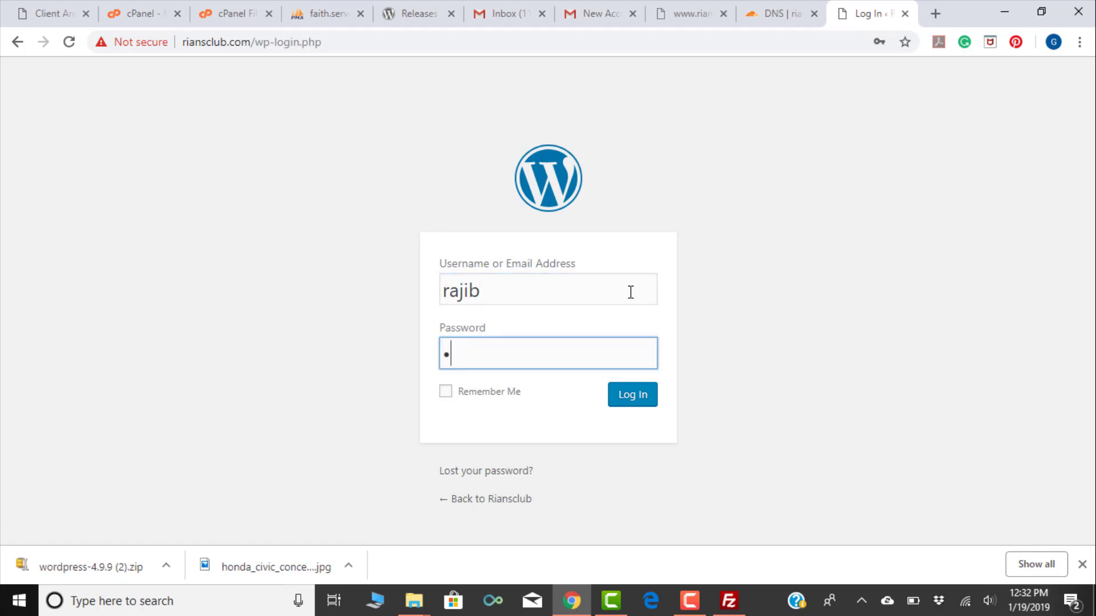
text(••••••••)
key(Return)
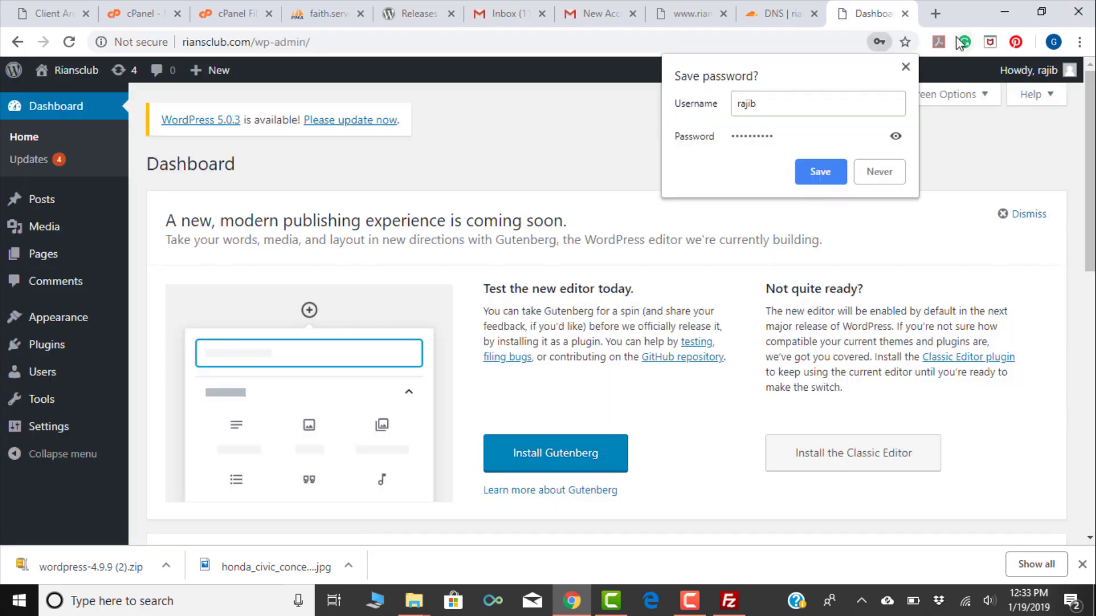
- Dismiss the save-password prompt and start loading riansclub.com in a new tab
click(935, 13)
click(934, 13)
text(riansclub.com)
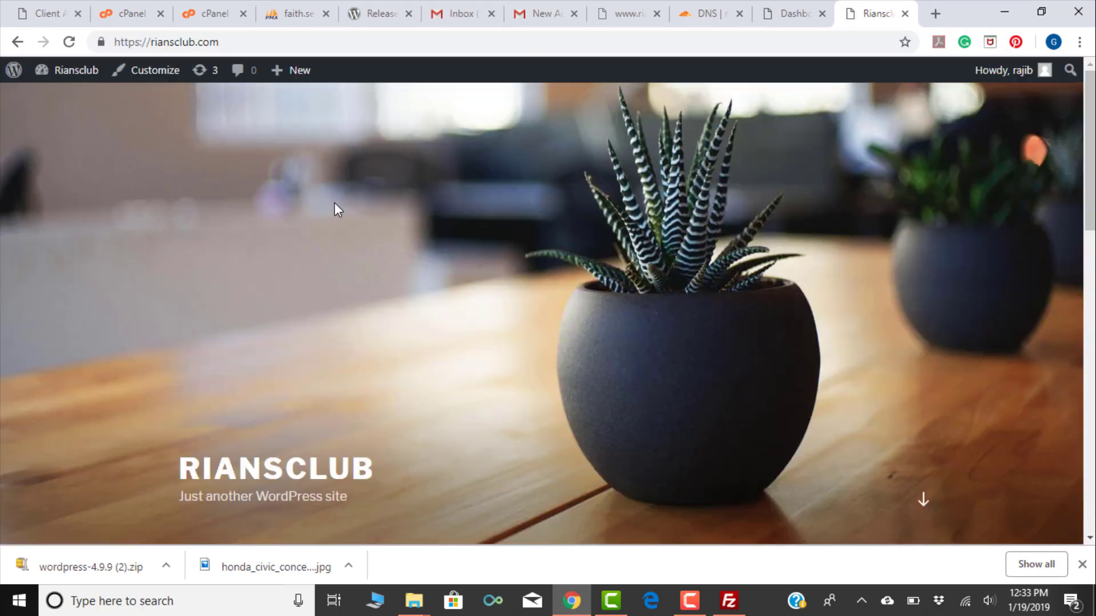
scroll(335, 203, down, 10)
scroll(335, 204, up, 10)
scroll(334, 207, down, 7)
scroll(335, 209, up, 2)
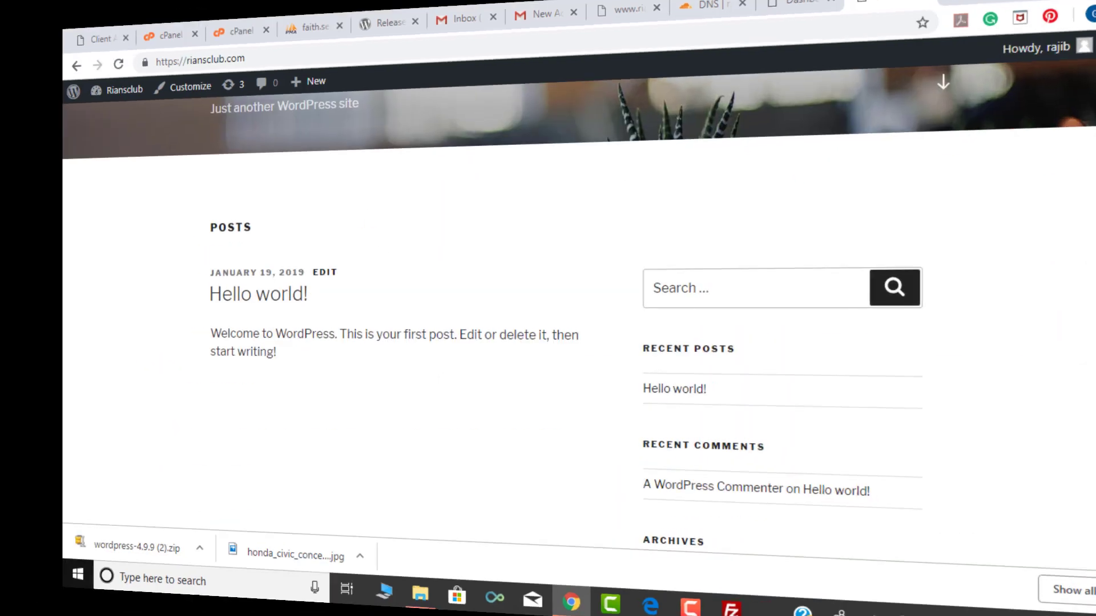